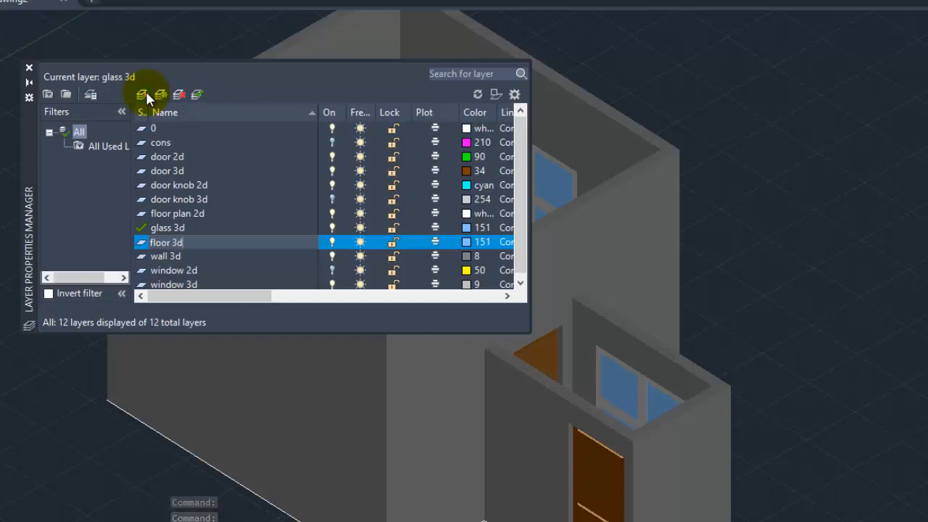
# - Set the floor 3d layer's color to index color 252
pyautogui.click(467, 241)
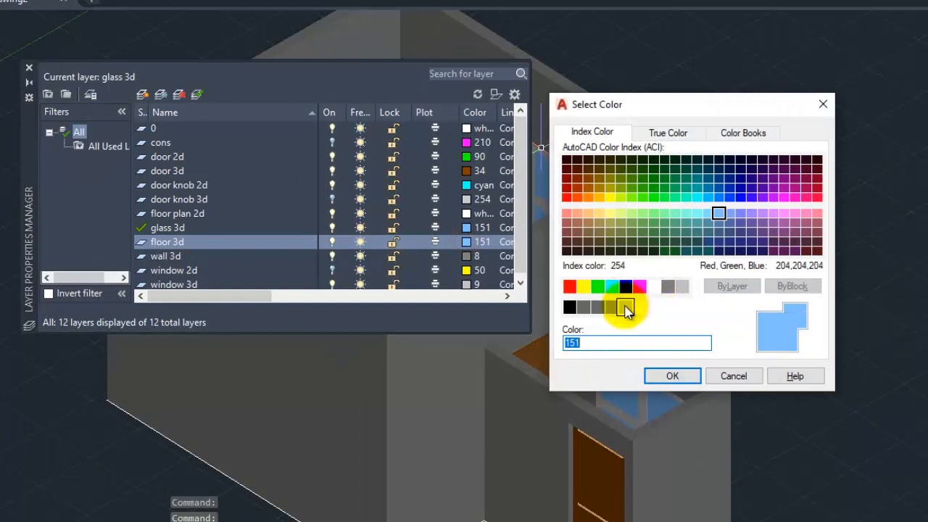
pyautogui.click(598, 306)
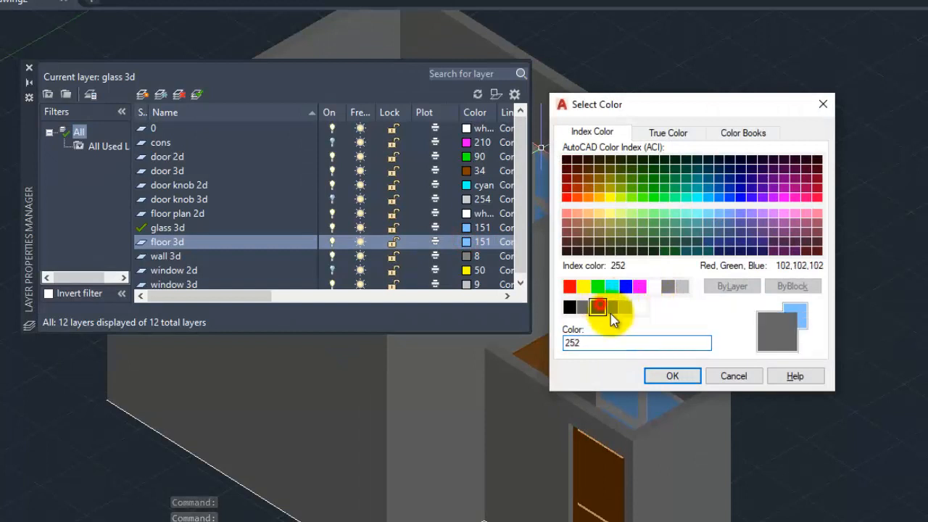
pyautogui.click(671, 377)
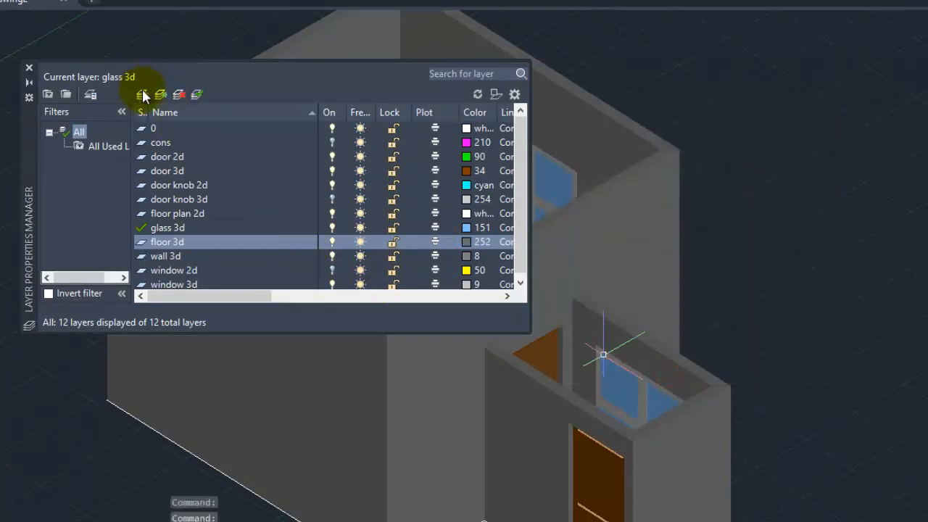
# - Create a layer named stairs 2d and set its color to yellow
pyautogui.click(142, 93)
pyautogui.write('s')
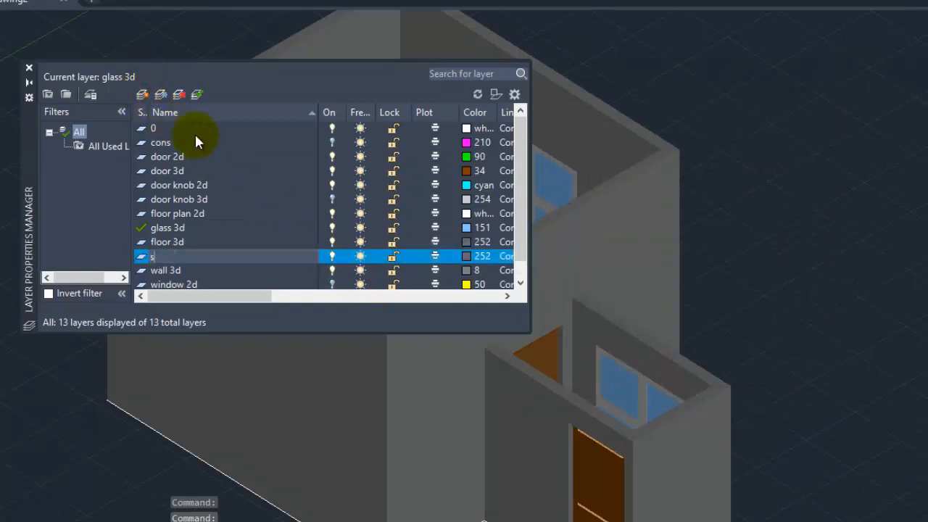
pyautogui.write('tairs 2d')
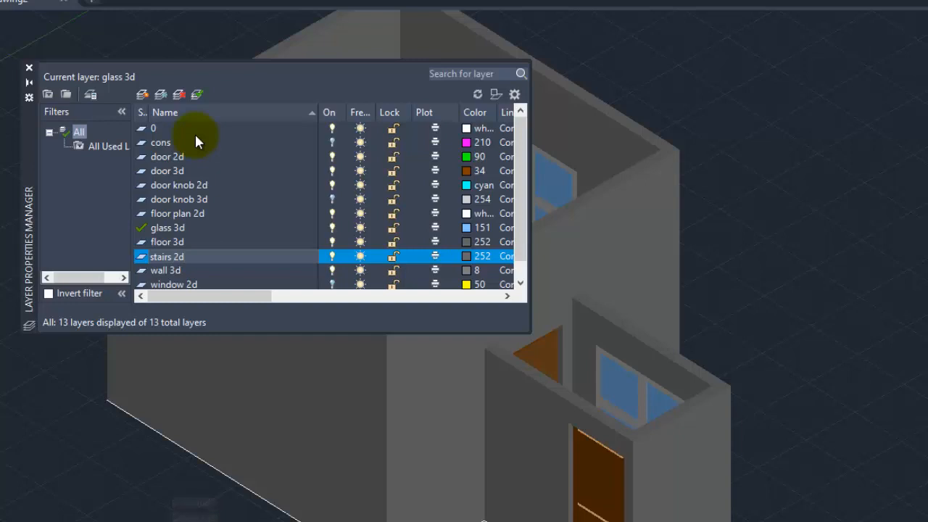
pyautogui.click(466, 256)
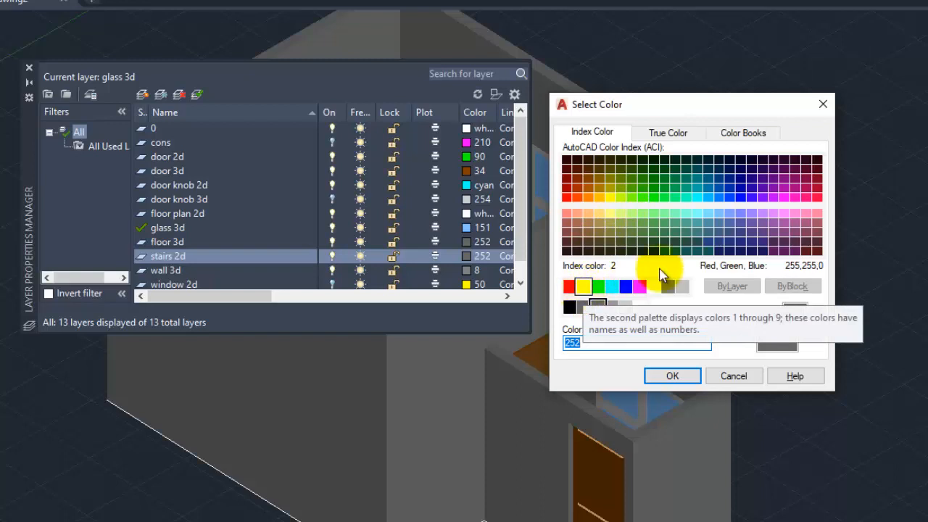
pyautogui.click(583, 287)
pyautogui.click(674, 376)
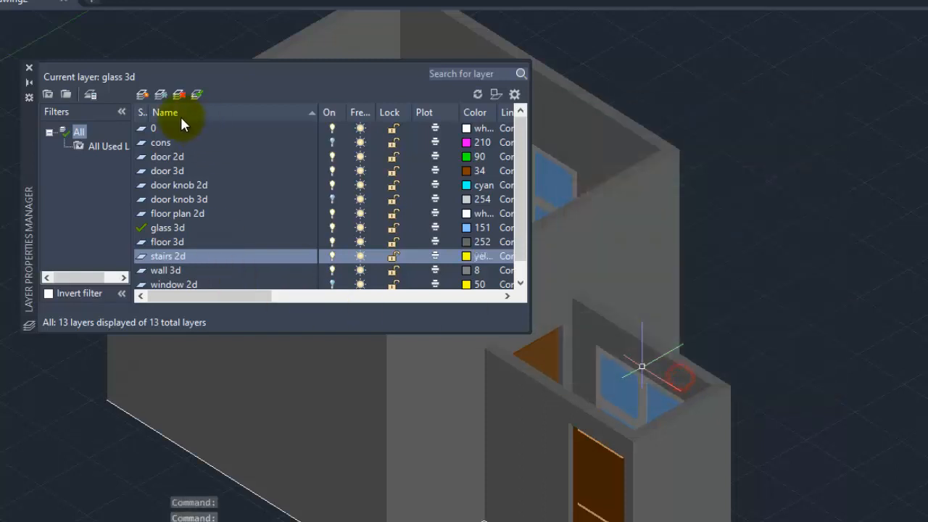
# - Create a layer named stairs 3d and set its color to index color 8
pyautogui.click(142, 94)
pyautogui.write('st')
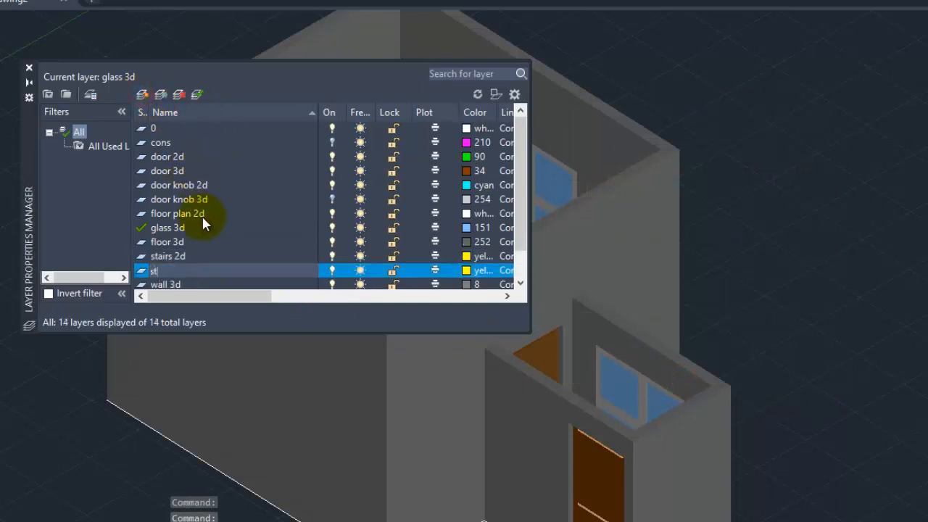
pyautogui.write('airs 3d')
pyautogui.press('Return')
pyautogui.click(470, 271)
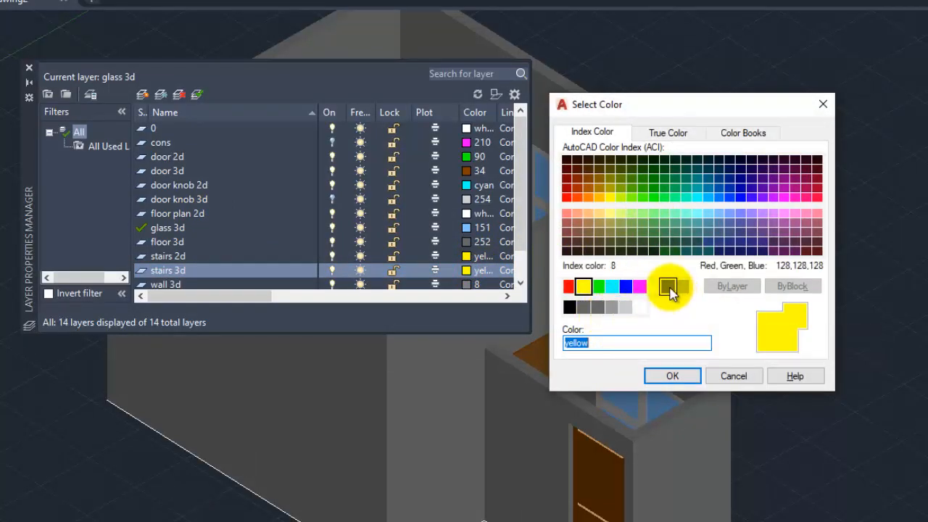
pyautogui.click(670, 291)
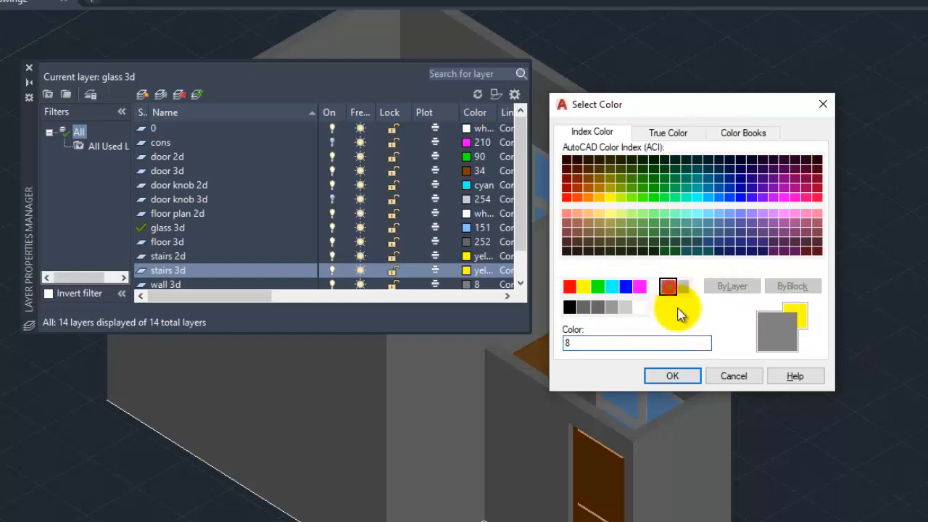
pyautogui.click(673, 376)
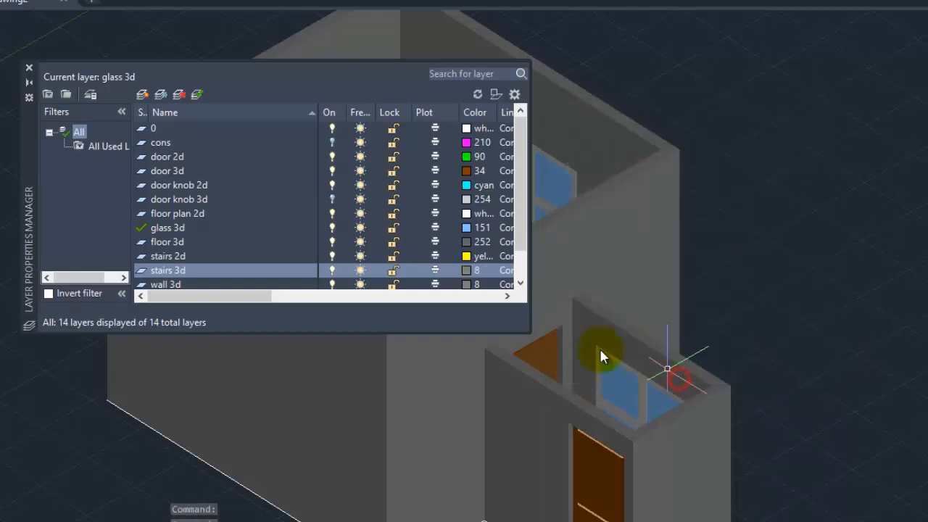
# - Make floor 3d the current layer and turn off the door 3d, door knob 3d, window 3d, glass 3d and wall 3d layers
pyautogui.doubleClick(166, 244)
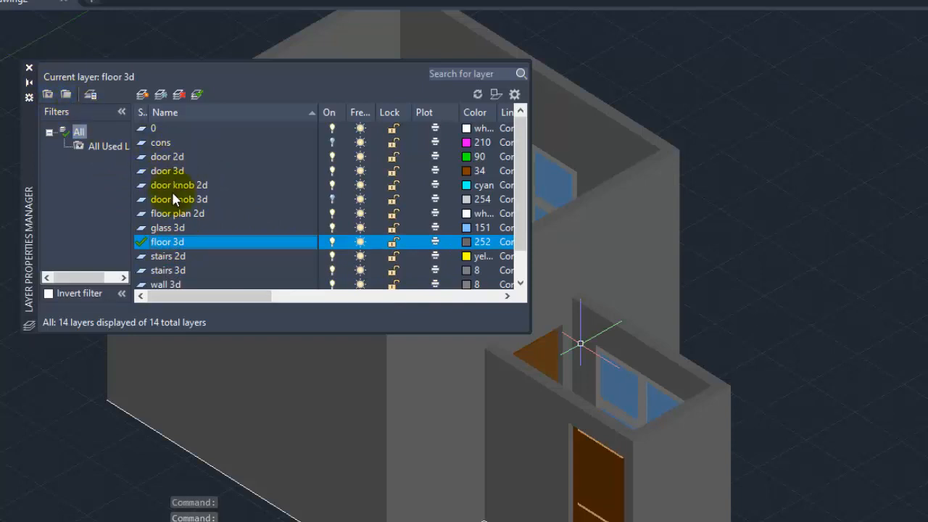
pyautogui.click(332, 171)
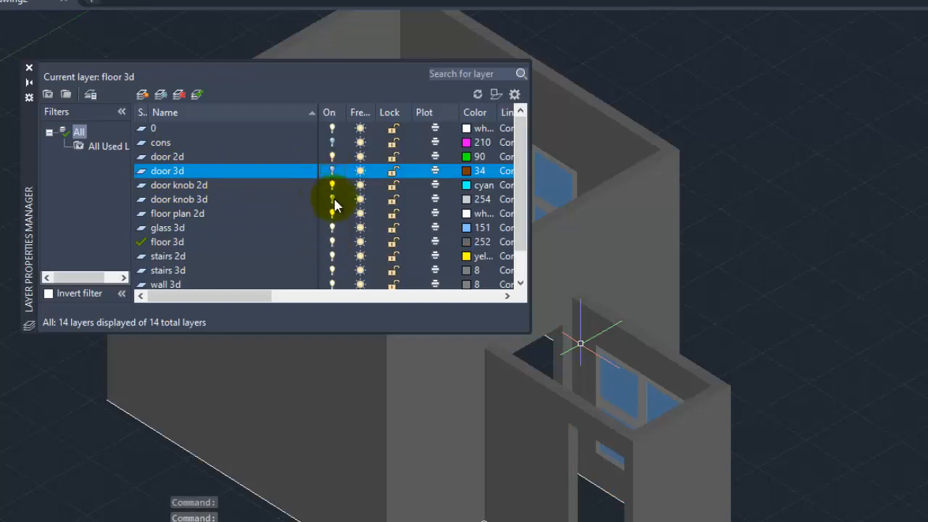
pyautogui.click(334, 198)
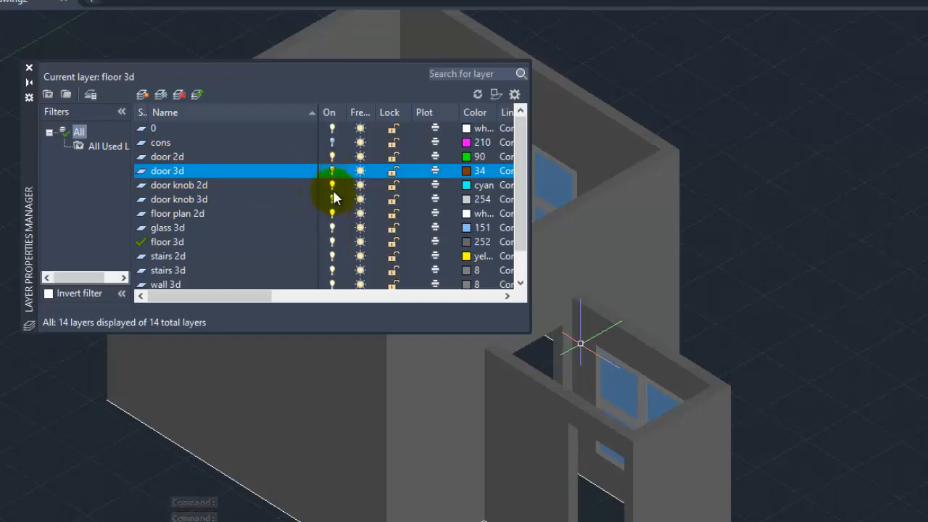
pyautogui.scroll(-1, 332, 187)
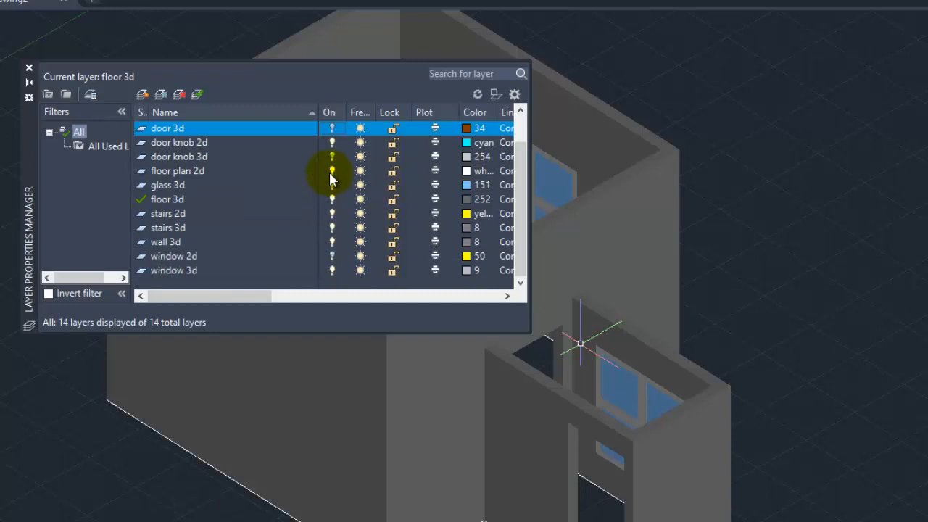
pyautogui.click(331, 269)
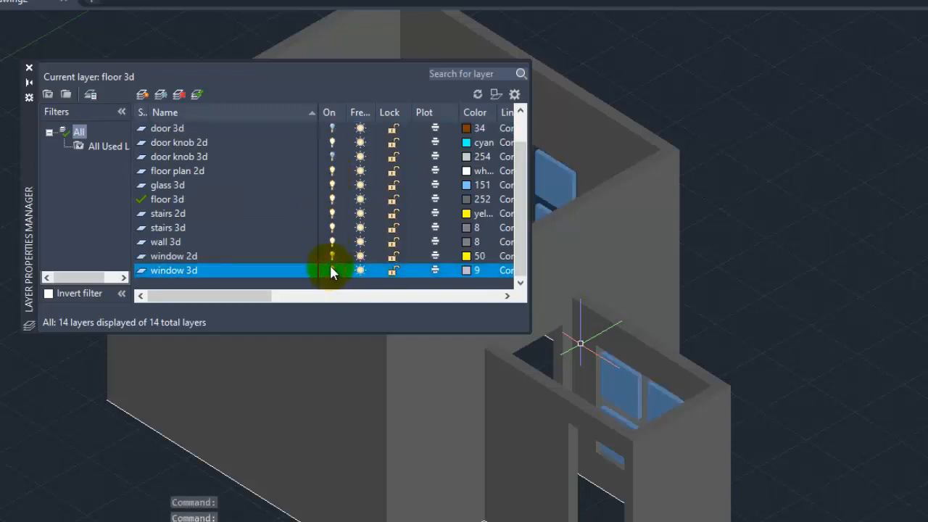
pyautogui.click(331, 184)
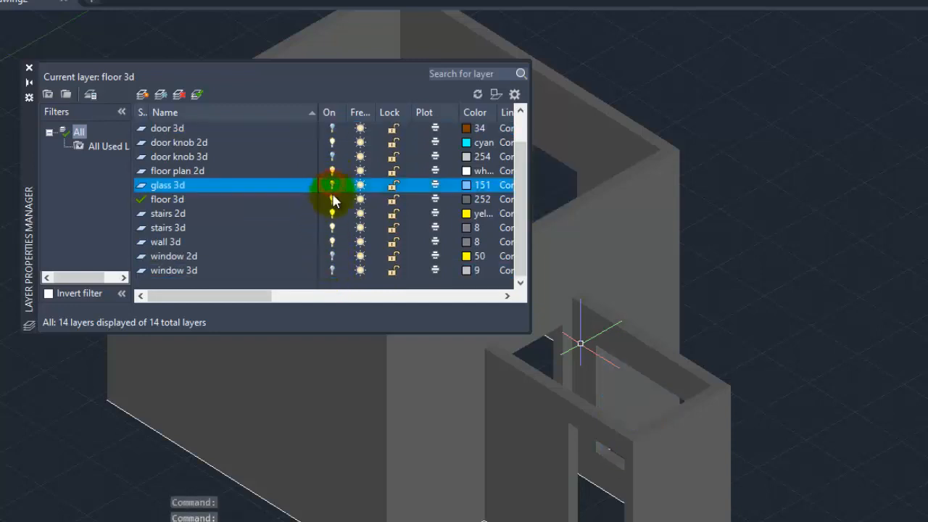
pyautogui.click(332, 241)
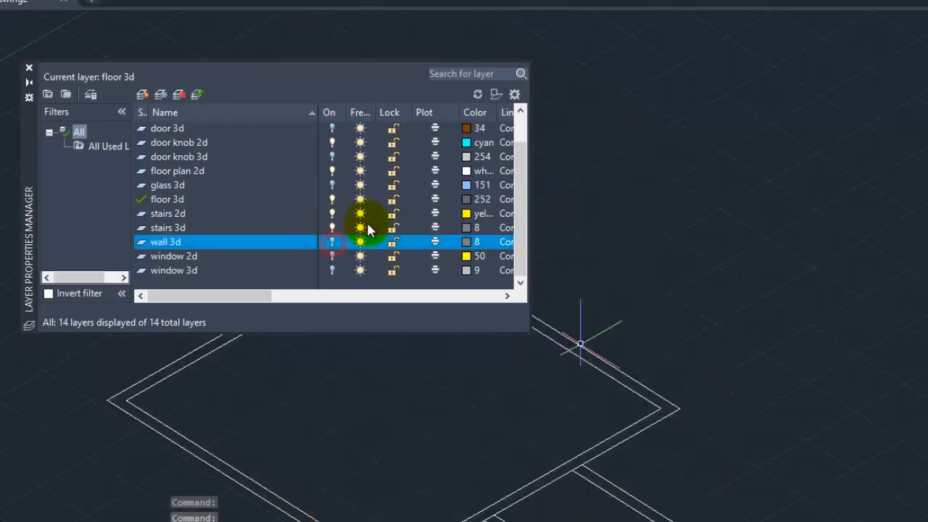
pyautogui.click(29, 70)
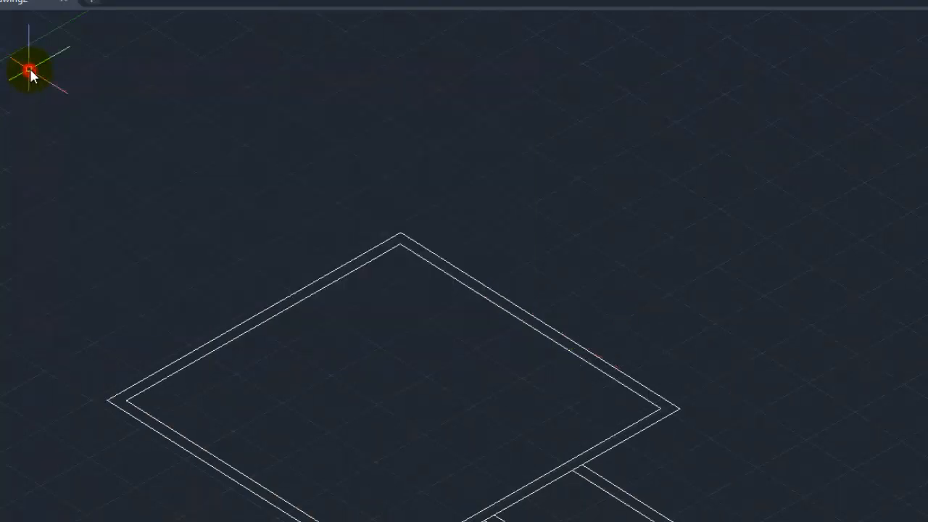
# - Extrude the outer outlines of the main room and the smaller adjoining room downward by 1.2 to form the floor
pyautogui.moveTo(313, 307); pyautogui.dragTo(315, 182, button='middle')
pyautogui.scroll(-1, 315, 182)
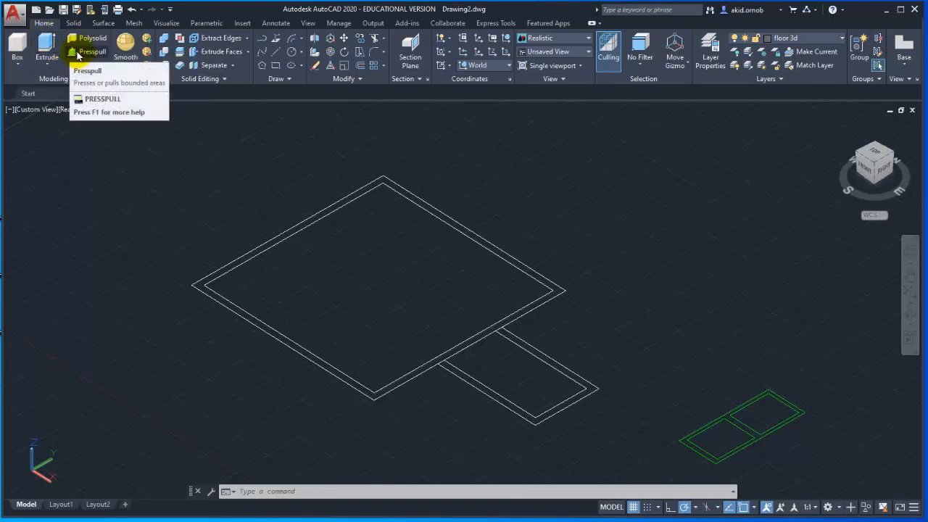
pyautogui.click(51, 48)
pyautogui.scroll(2, 207, 273)
pyautogui.click(204, 278)
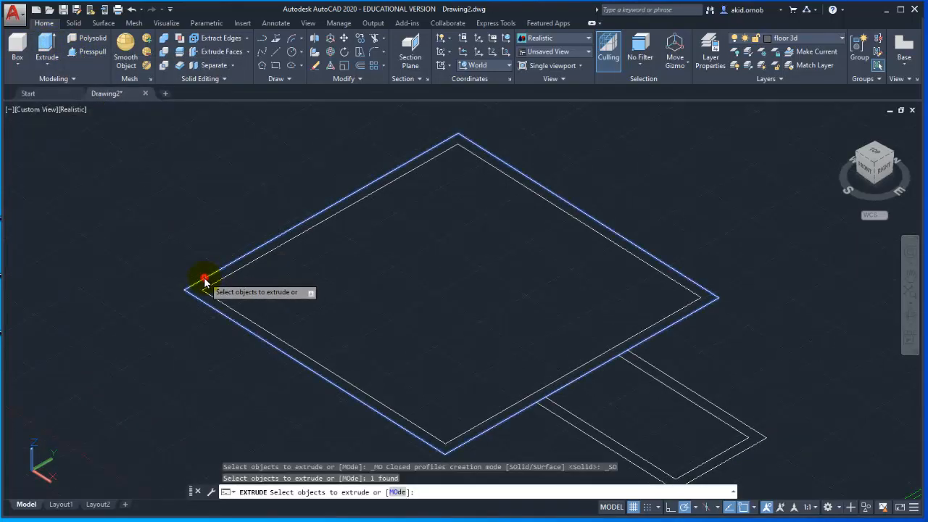
pyautogui.moveTo(532, 411); pyautogui.dragTo(386, 330, button='middle')
pyautogui.scroll(2, 388, 330)
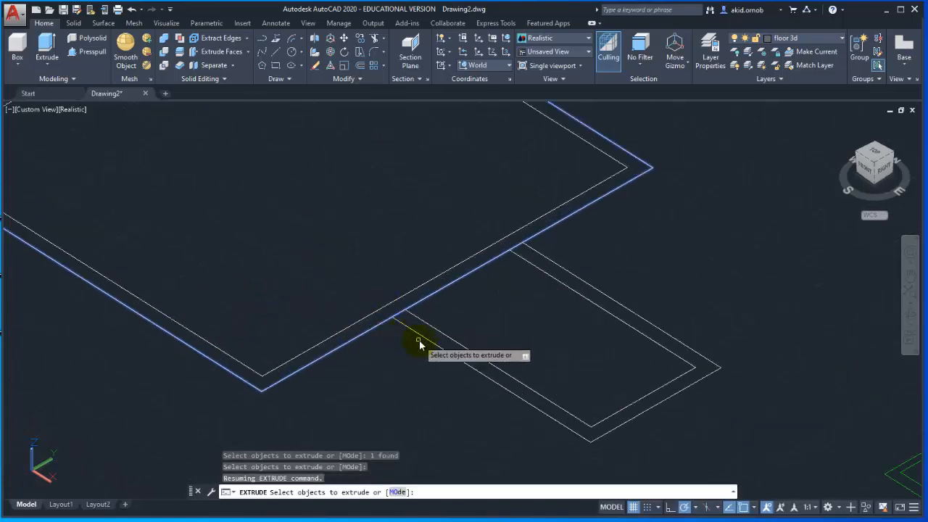
pyautogui.click(421, 339)
pyautogui.click(421, 335)
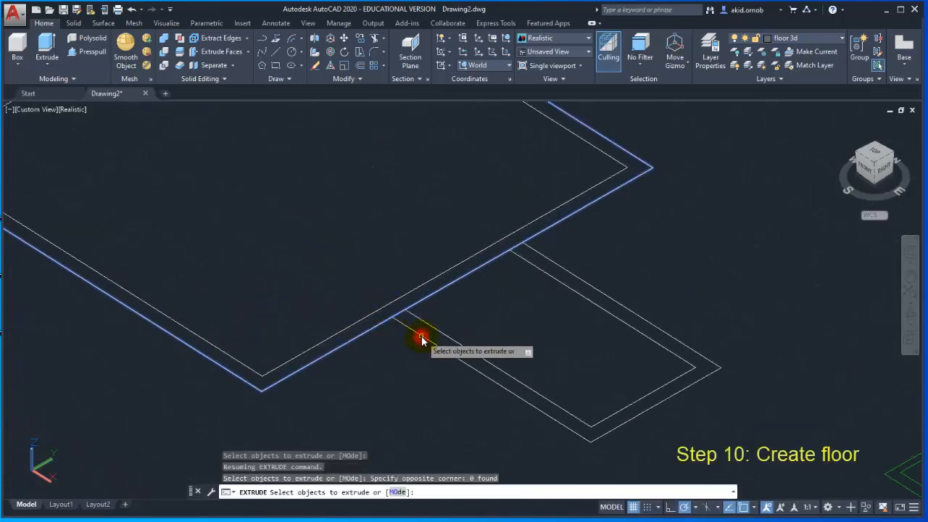
pyautogui.click(425, 338)
pyautogui.scroll(-2, 448, 353)
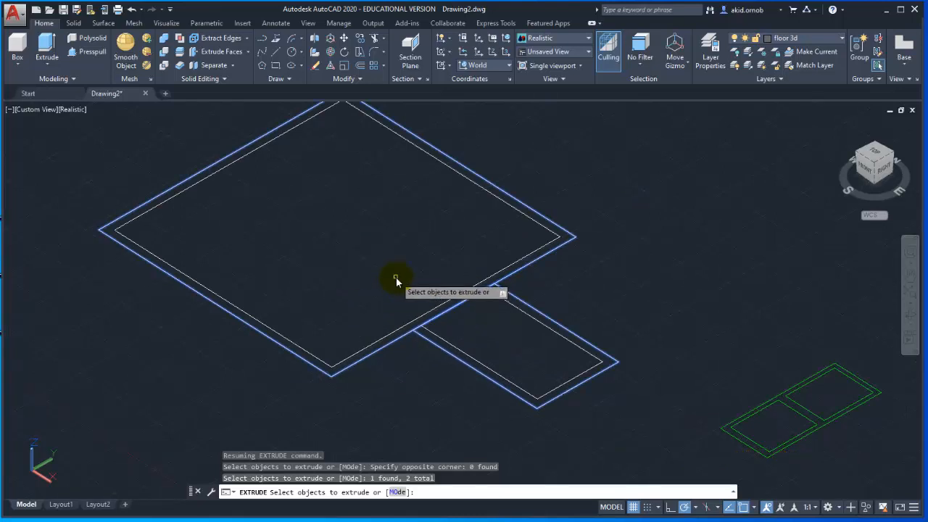
pyautogui.press('Return')
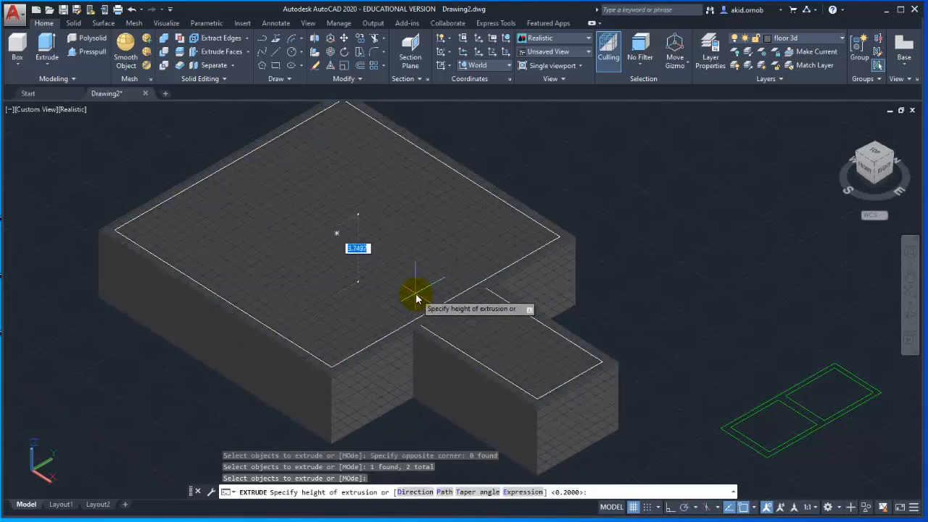
pyautogui.press('Return')
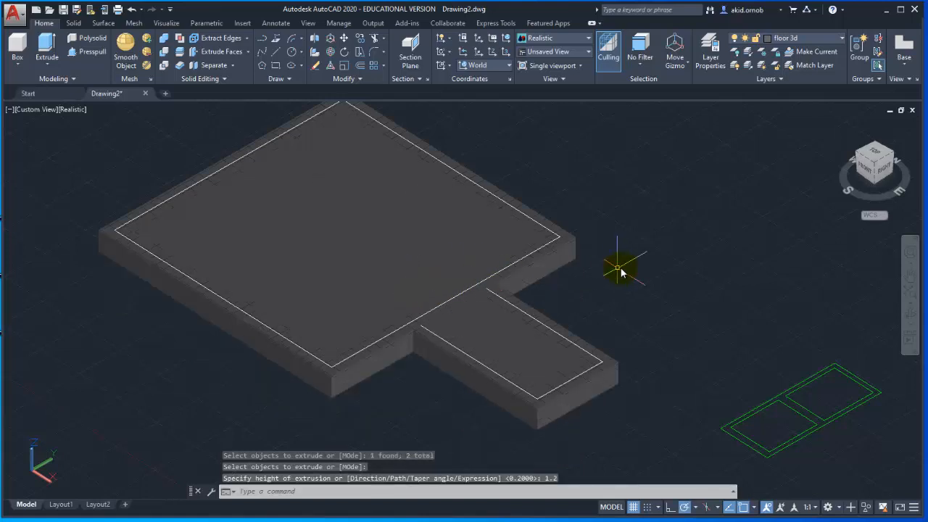
pyautogui.press('Escape')
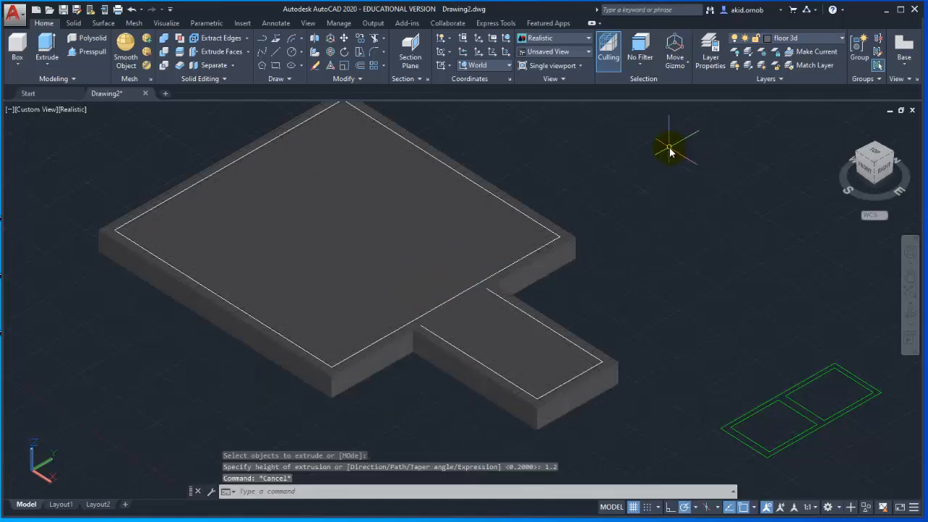
# - Set the coordinate system to the preset Right UCS
pyautogui.click(912, 316)
pyautogui.moveTo(776, 282); pyautogui.dragTo(766, 264)
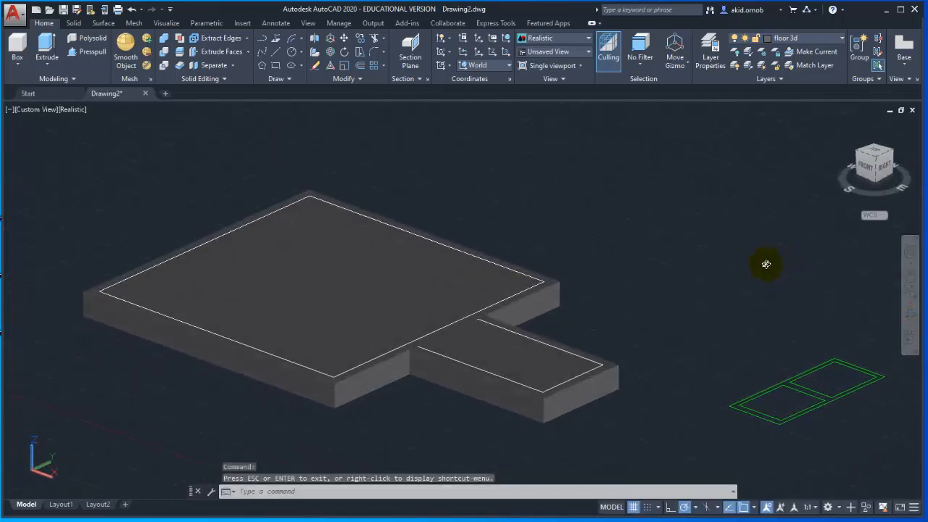
pyautogui.scroll(-2, 766, 264)
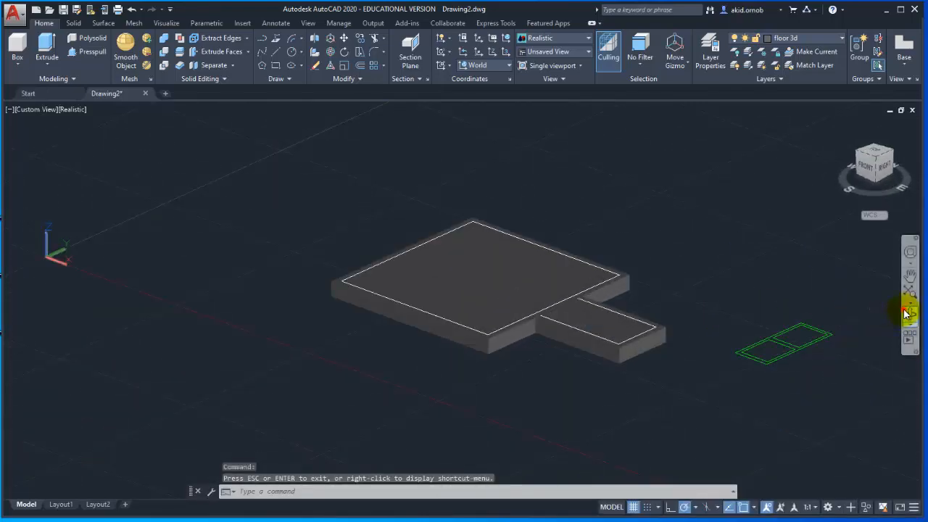
pyautogui.click(909, 313)
pyautogui.moveTo(771, 283)
pyautogui.mouseDown()
pyautogui.moveTo(723, 277)
pyautogui.moveTo(754, 288)
pyautogui.mouseUp()
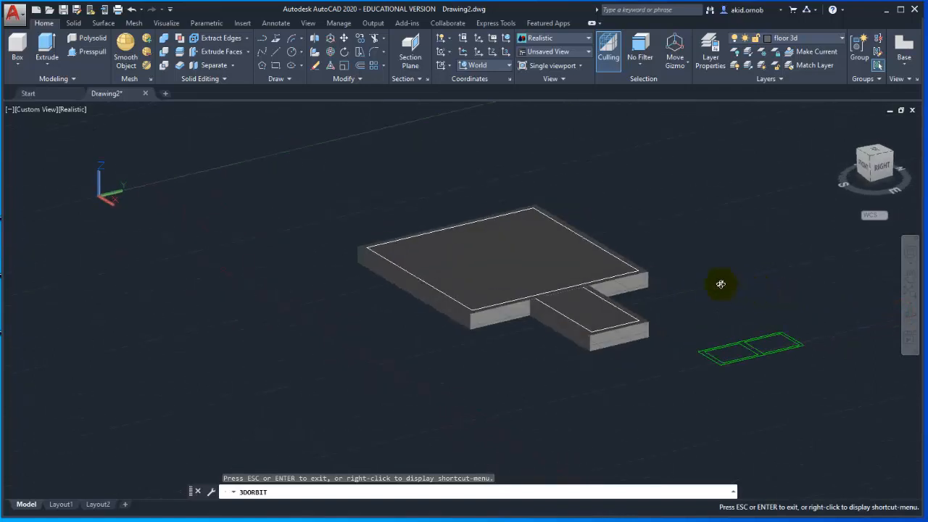
pyautogui.press('Escape')
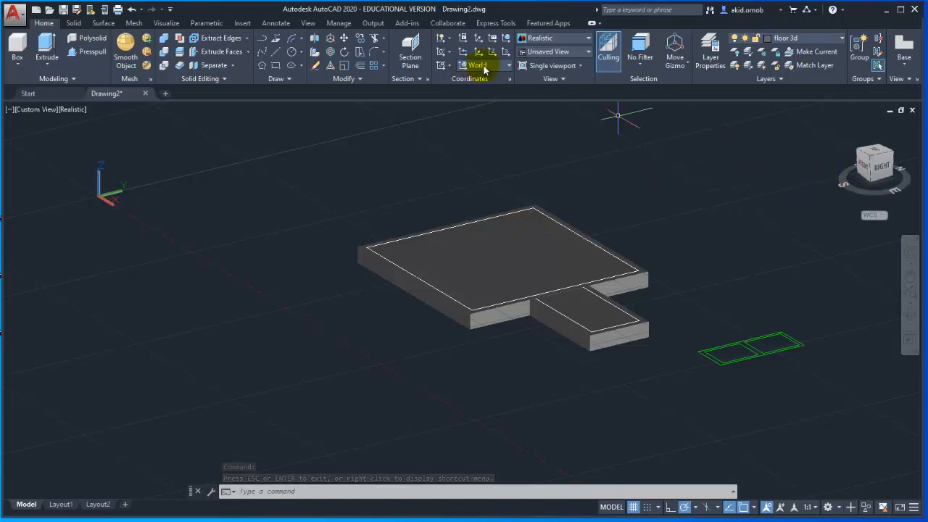
pyautogui.click(483, 64)
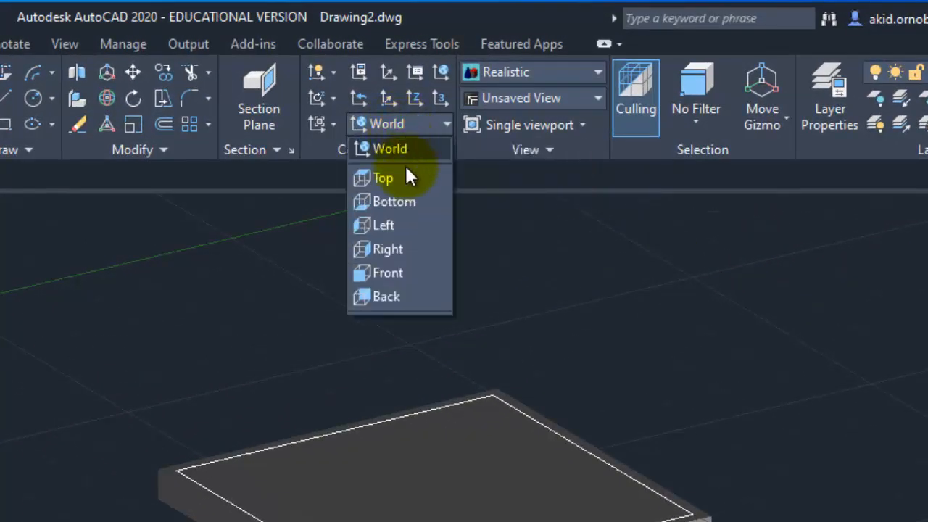
pyautogui.click(403, 248)
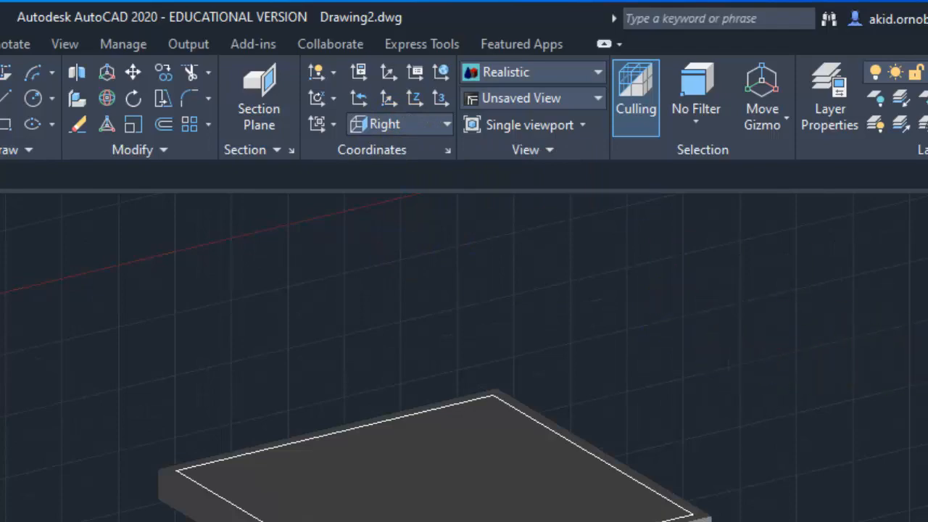
# - Orient the view straight onto the right side of the floor slab, matching the Right UCS
pyautogui.click(906, 311)
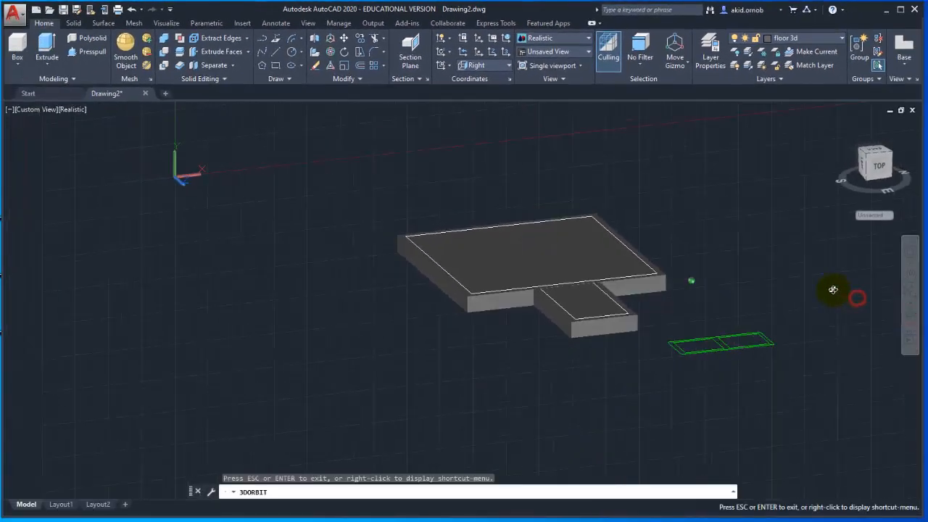
pyautogui.press('Escape')
pyautogui.click(870, 161)
pyautogui.scroll(5, 285, 374)
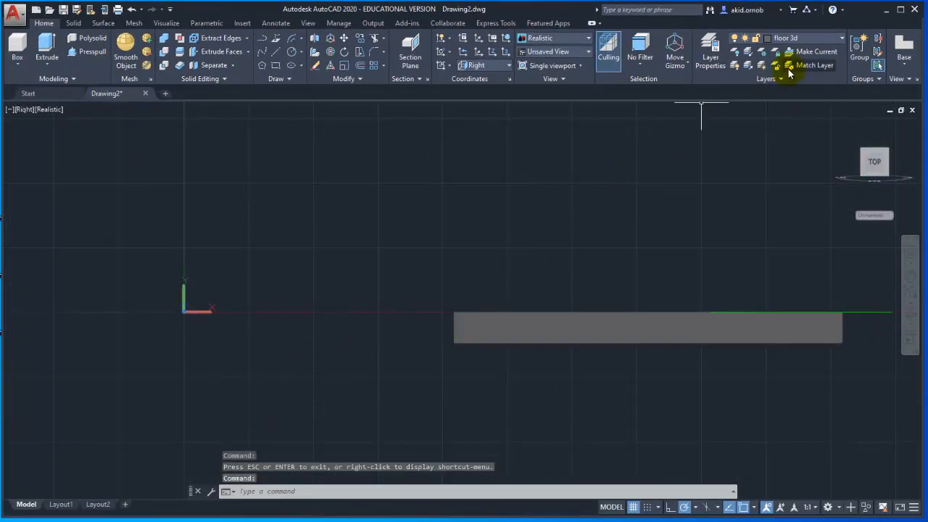
# - Make stairs 2d the current layer
pyautogui.click(798, 38)
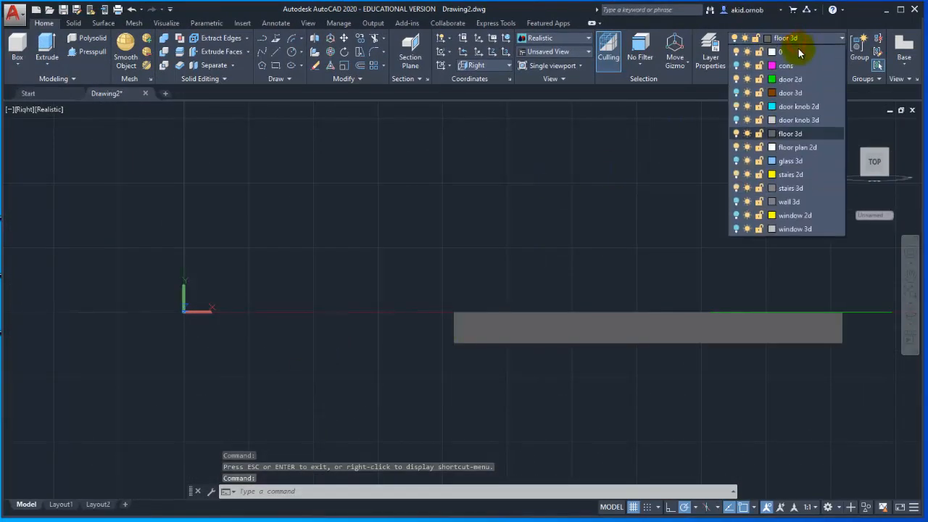
pyautogui.click(815, 175)
pyautogui.scroll(2, 379, 312)
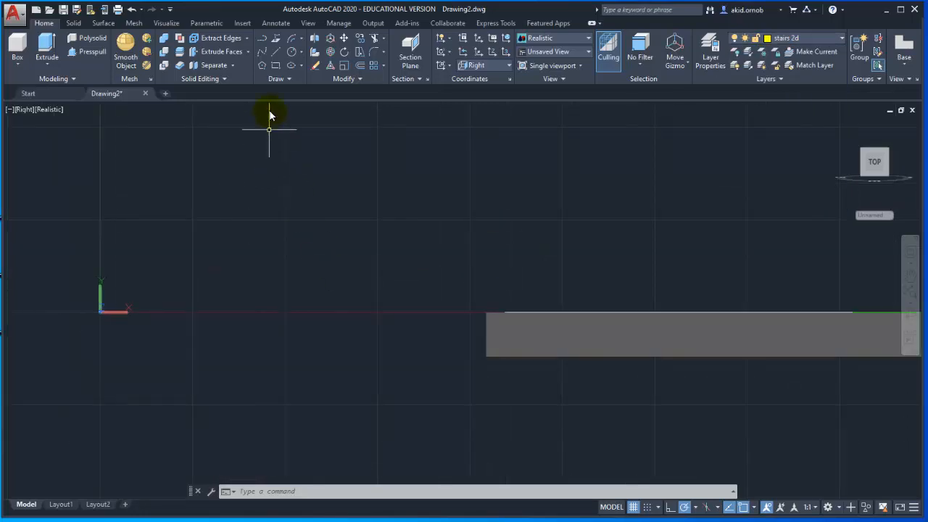
# - Start the stair profile polyline left of the floor slab with a 0.5 tread to the left and a 0.5 riser down
pyautogui.click(262, 38)
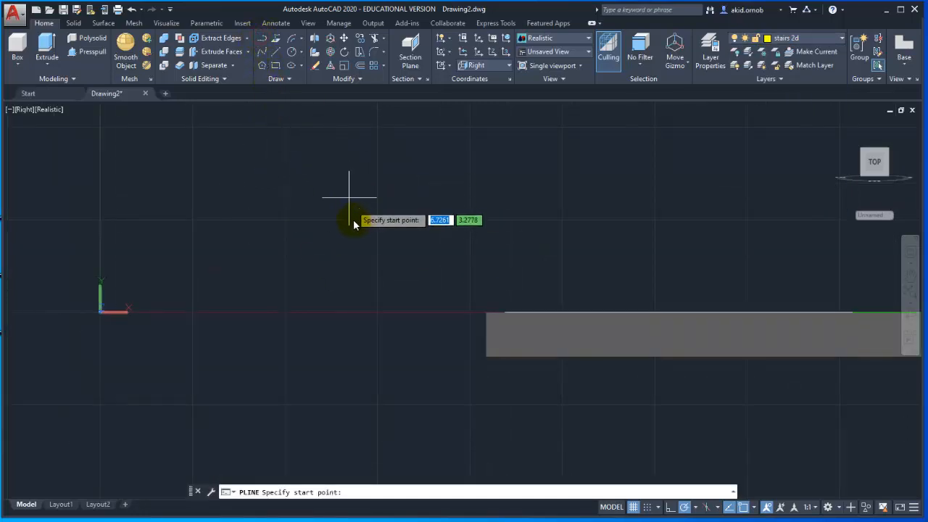
pyautogui.scroll(3, 351, 241)
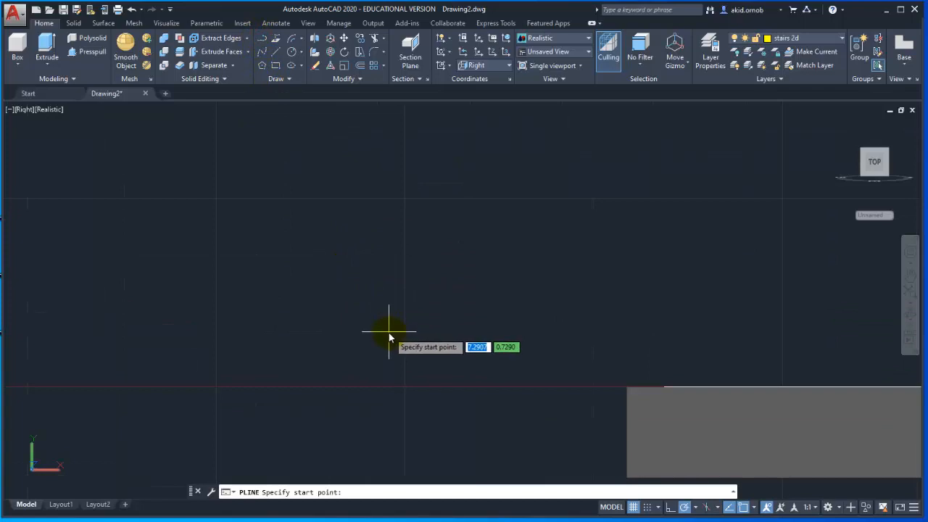
pyautogui.click(390, 331)
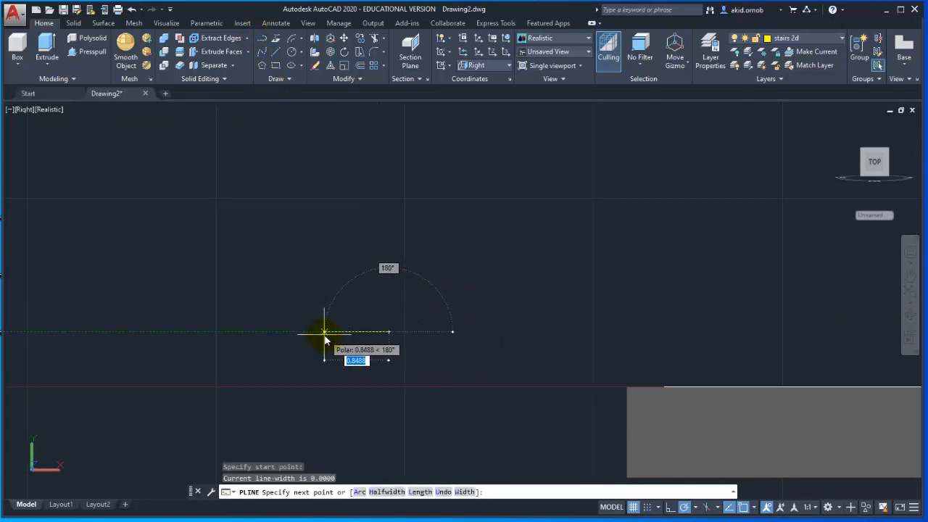
pyautogui.write('0.5')
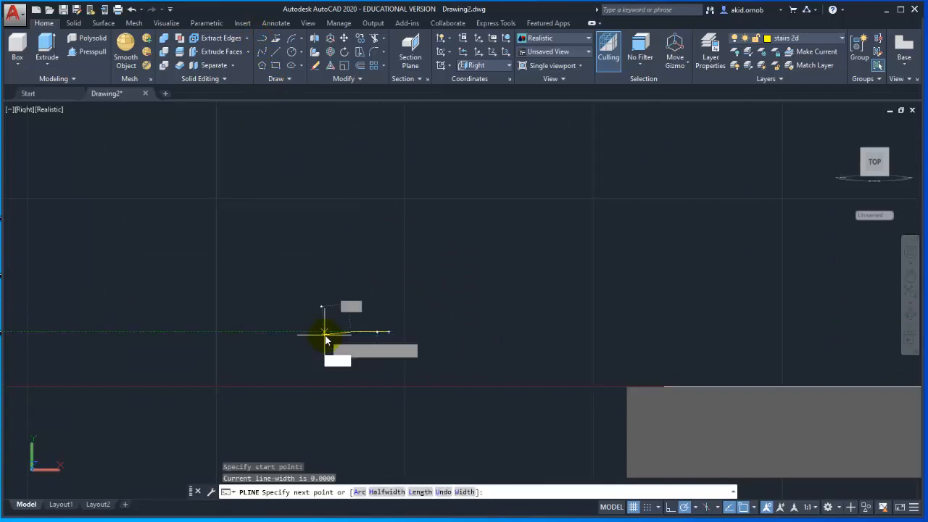
pyautogui.press('Return')
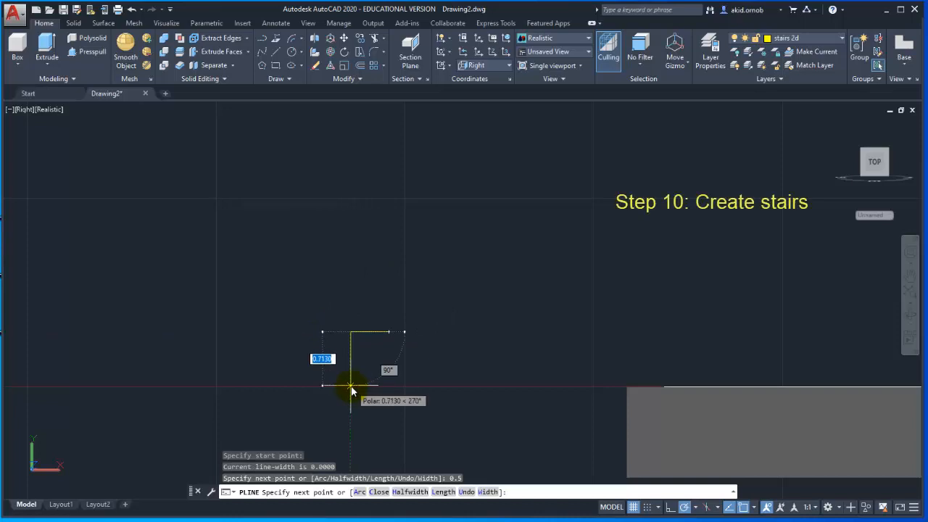
pyautogui.write('0.5')
pyautogui.press('Return')
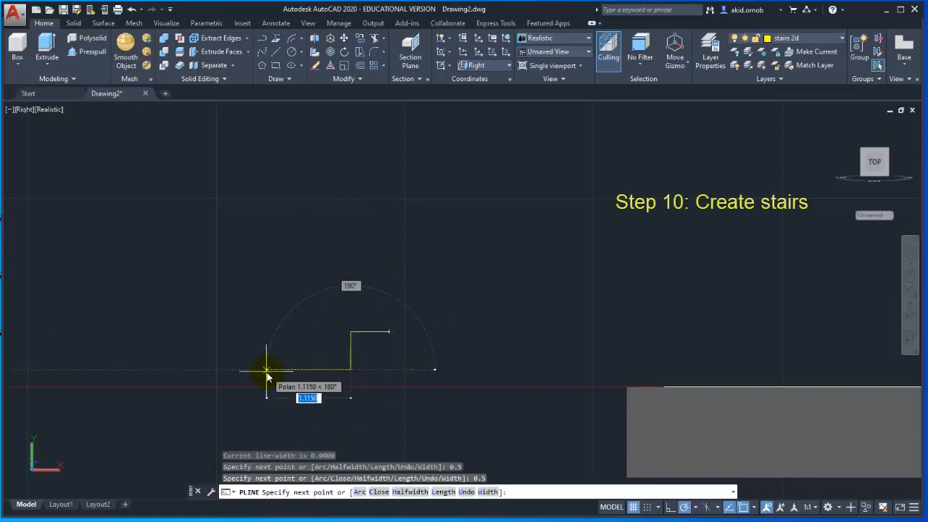
# - Continue the profile with a second 0.5 tread and 0.5 riser, a base 1 long to the right, and close it at the start point
pyautogui.write('0.5')
pyautogui.press('Return')
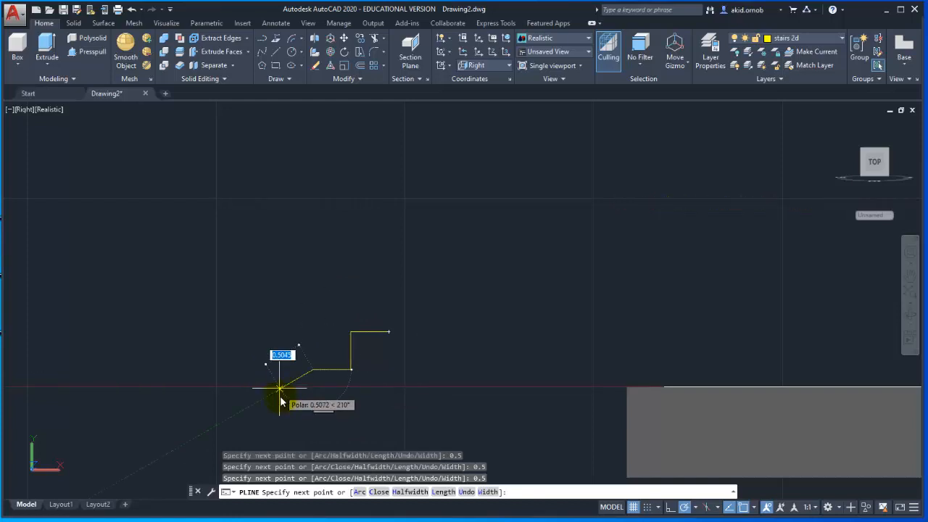
pyautogui.write('0')
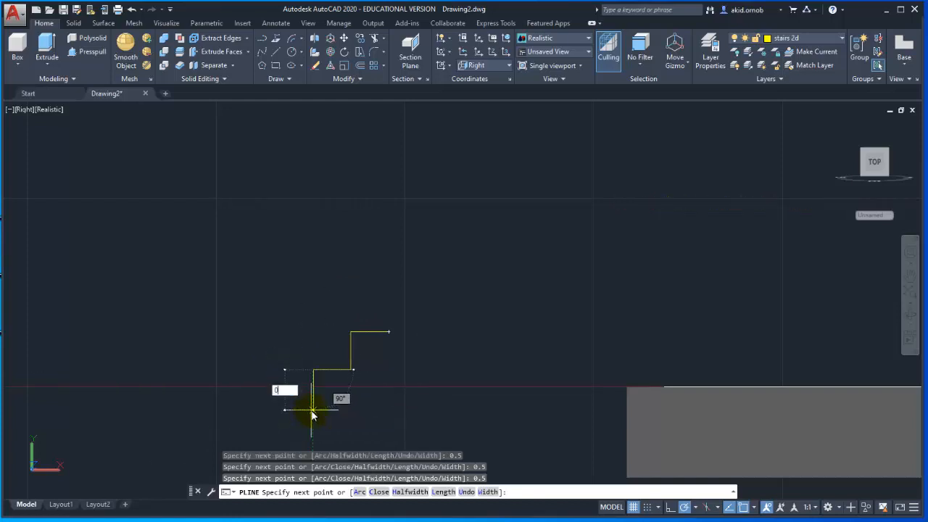
pyautogui.write('.5')
pyautogui.press('Return')
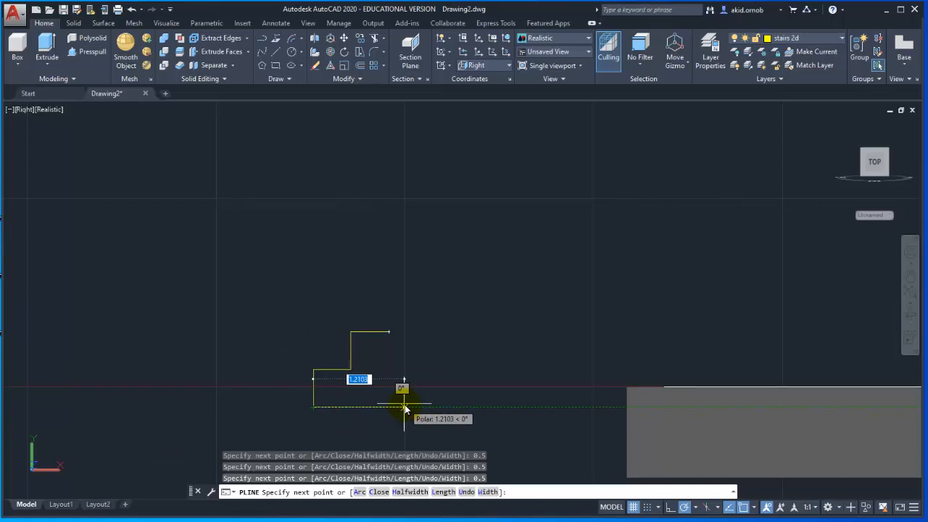
pyautogui.write('1')
pyautogui.press('Return')
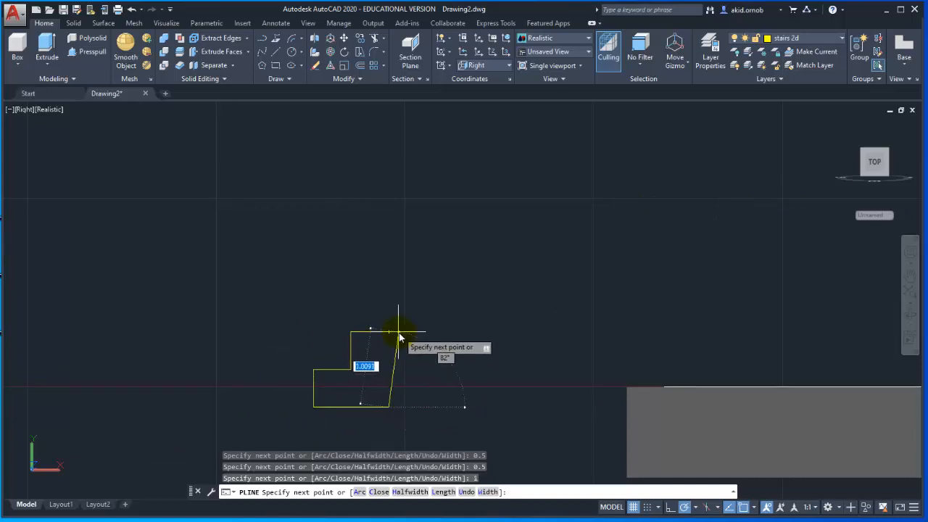
pyautogui.click(390, 330)
pyautogui.press('Escape')
# - Make stairs 3d the current layer, with the stair profile and floor slab seen in a tilted 3D view
pyautogui.scroll(-4, 493, 321)
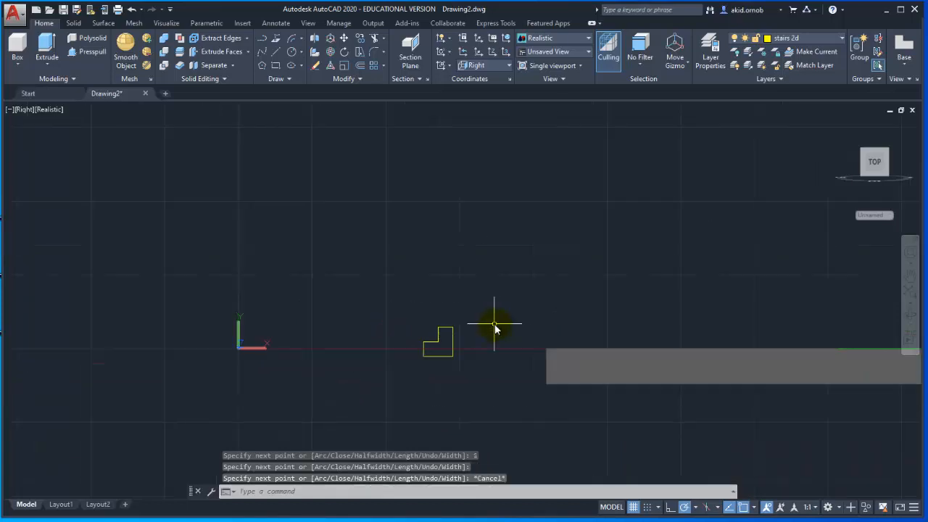
pyautogui.moveTo(493, 321); pyautogui.dragTo(432, 326, button='middle')
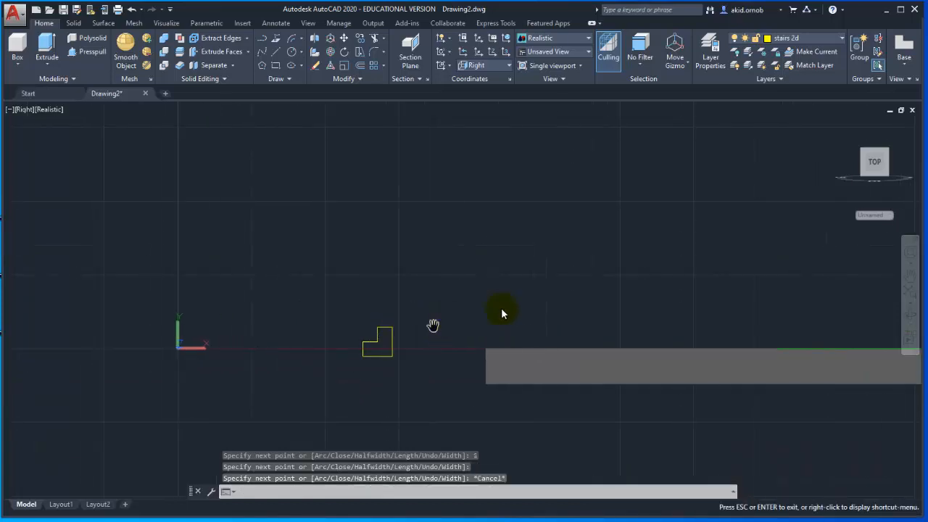
pyautogui.click(911, 316)
pyautogui.moveTo(797, 311); pyautogui.dragTo(548, 314)
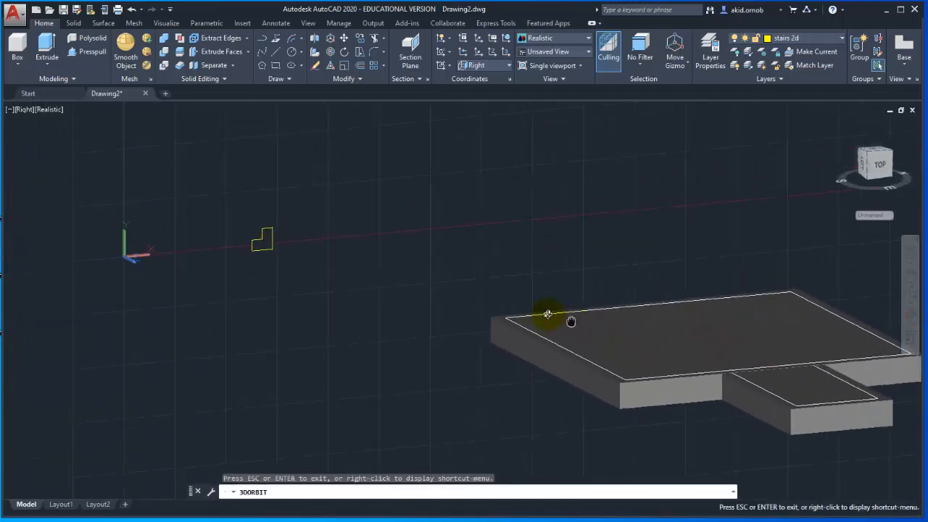
pyautogui.press('Escape')
pyautogui.scroll(3, 279, 232)
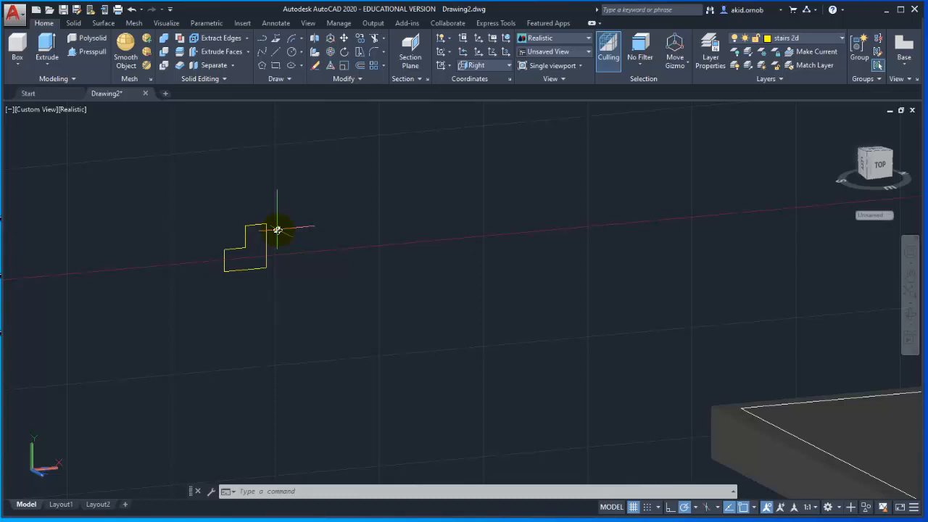
pyautogui.scroll(-2, 279, 229)
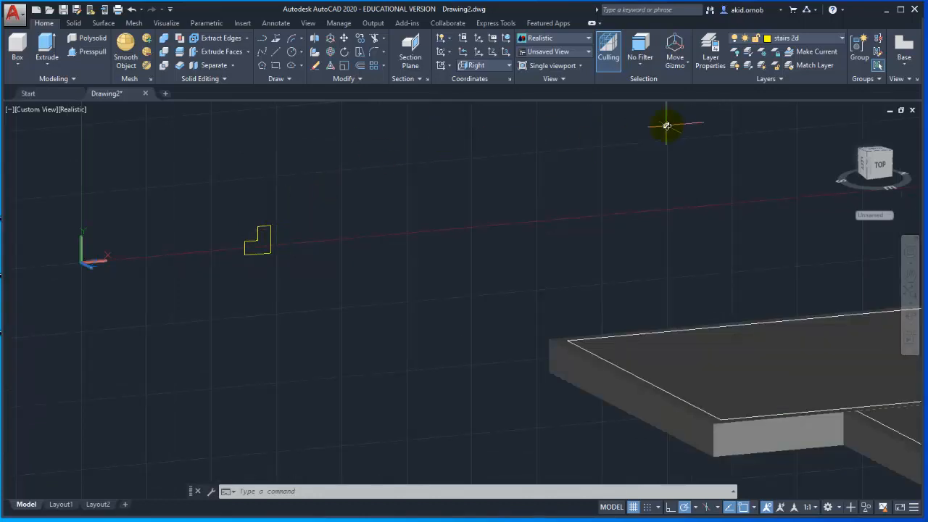
pyautogui.click(805, 40)
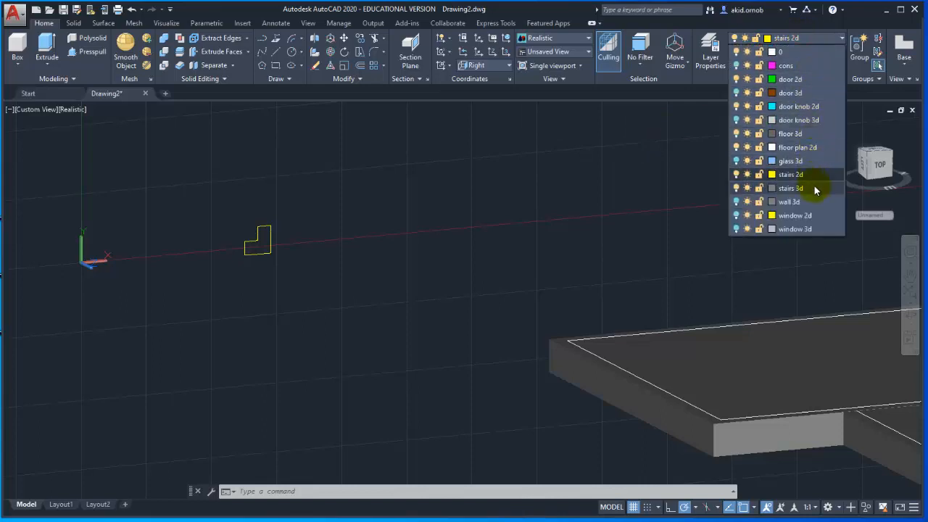
pyautogui.click(812, 187)
# - Presspull the closed stair profile by 3 toward the front to form the solid stairs
pyautogui.click(87, 52)
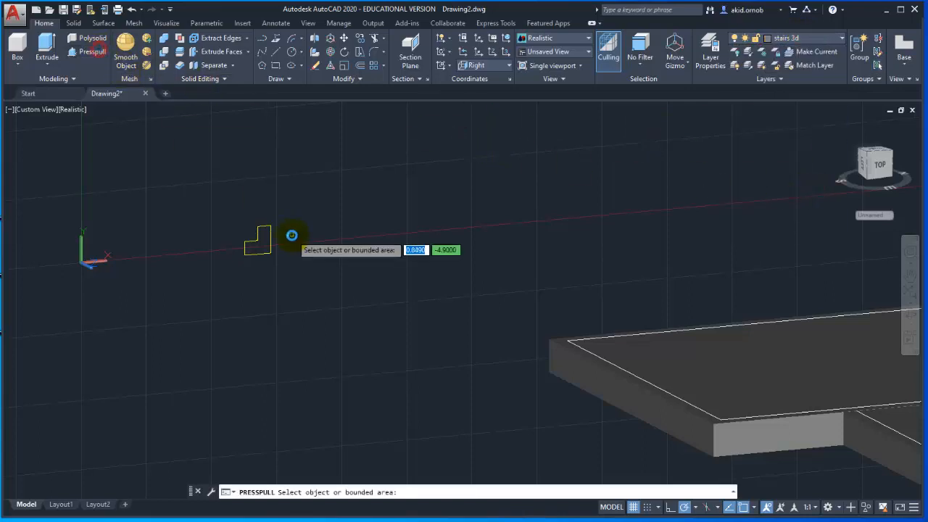
pyautogui.scroll(3, 258, 253)
pyautogui.click(256, 254)
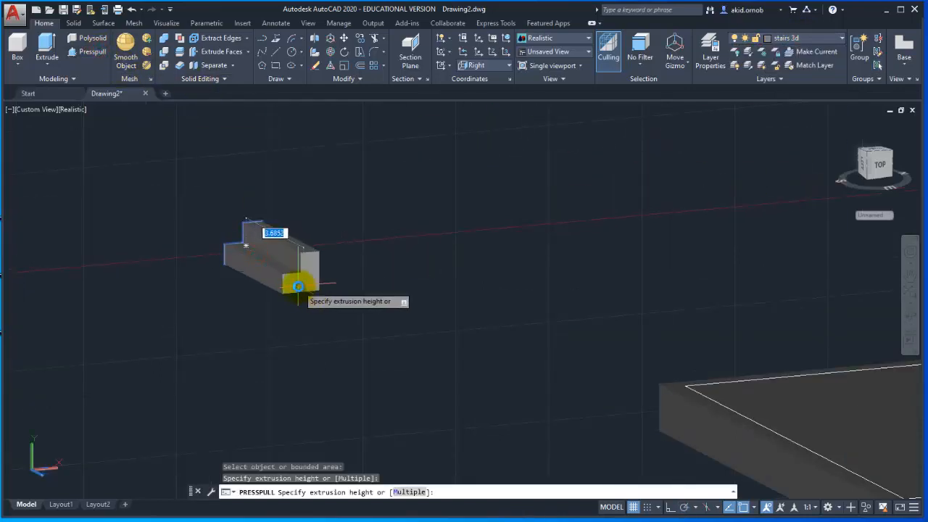
pyautogui.write('3')
pyautogui.press('Return')
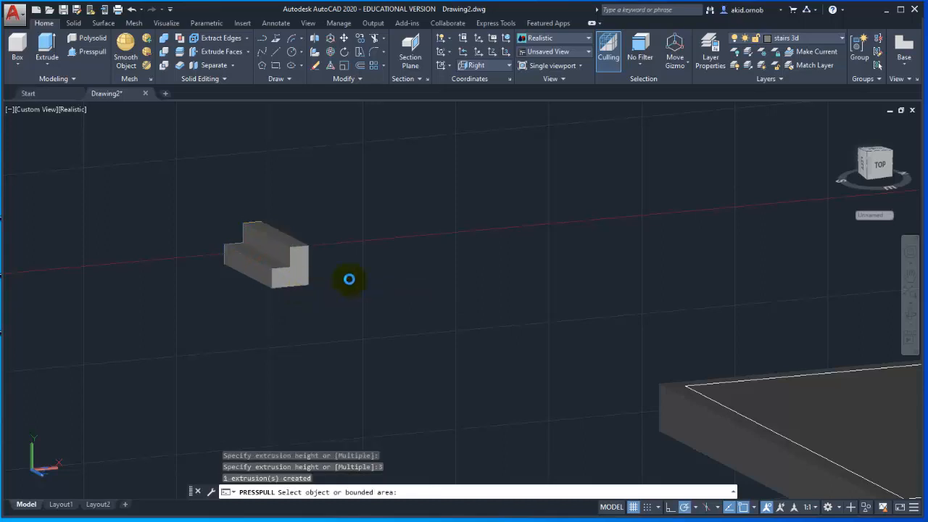
pyautogui.scroll(-2, 589, 198)
pyautogui.moveTo(590, 198); pyautogui.dragTo(389, 191, button='middle')
pyautogui.press('Escape')
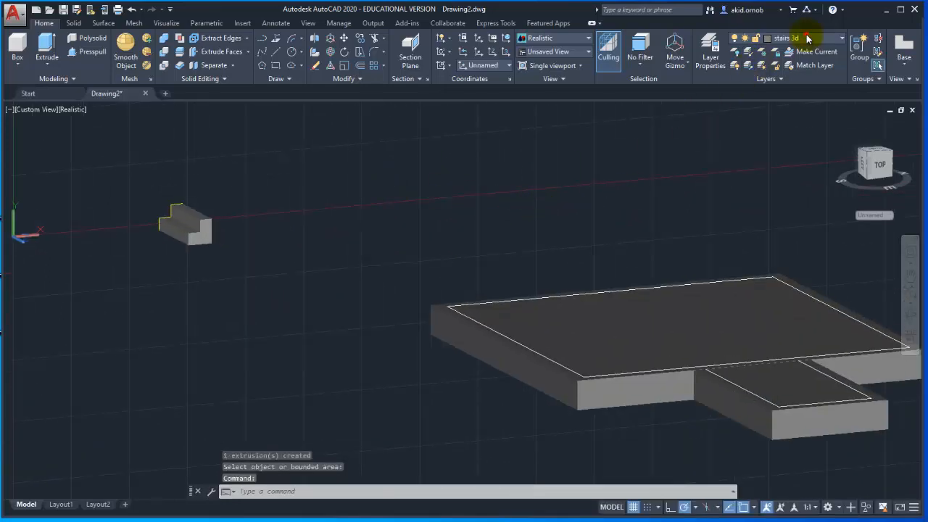
# - Turn the wall 3d layer back on
pyautogui.click(805, 38)
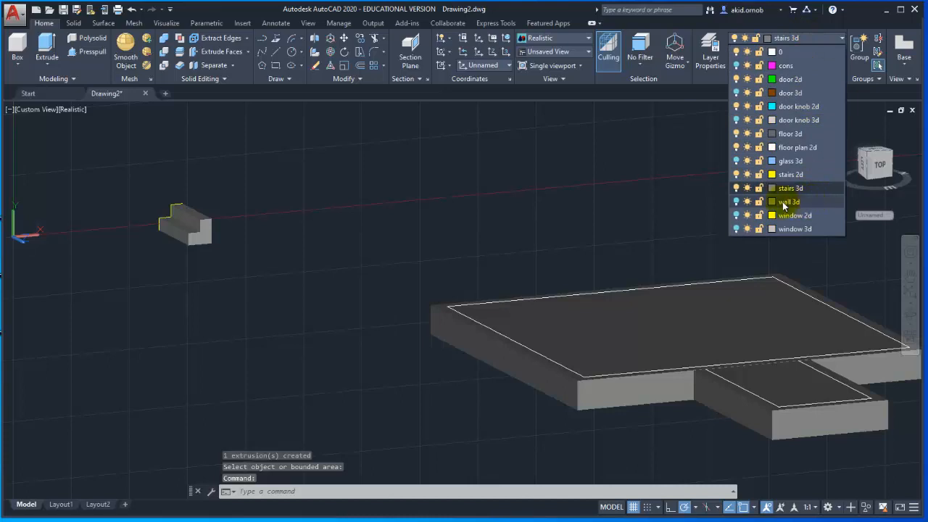
pyautogui.click(738, 203)
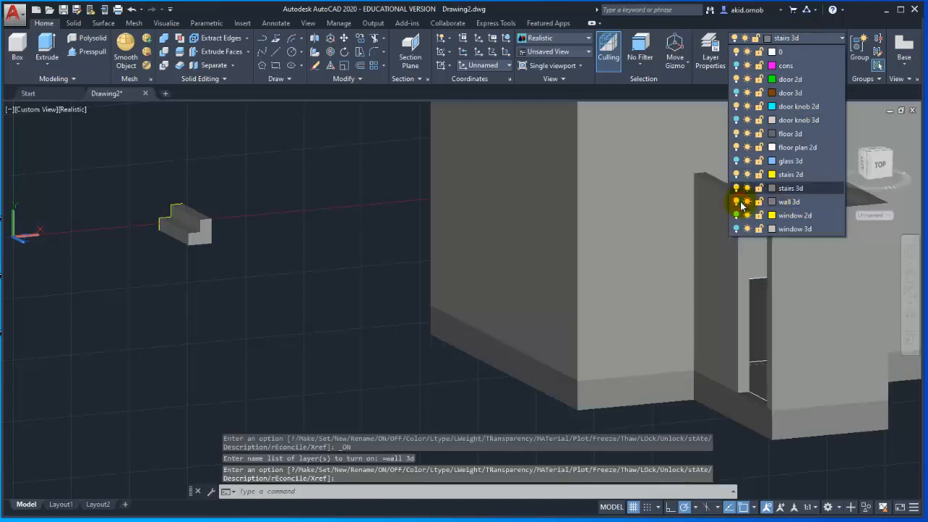
pyautogui.click(565, 206)
# - Move the stairs solid by the upper back corner of its near end to the floor's top edge at the small room's doorway
pyautogui.click(200, 227)
pyautogui.scroll(3, 202, 224)
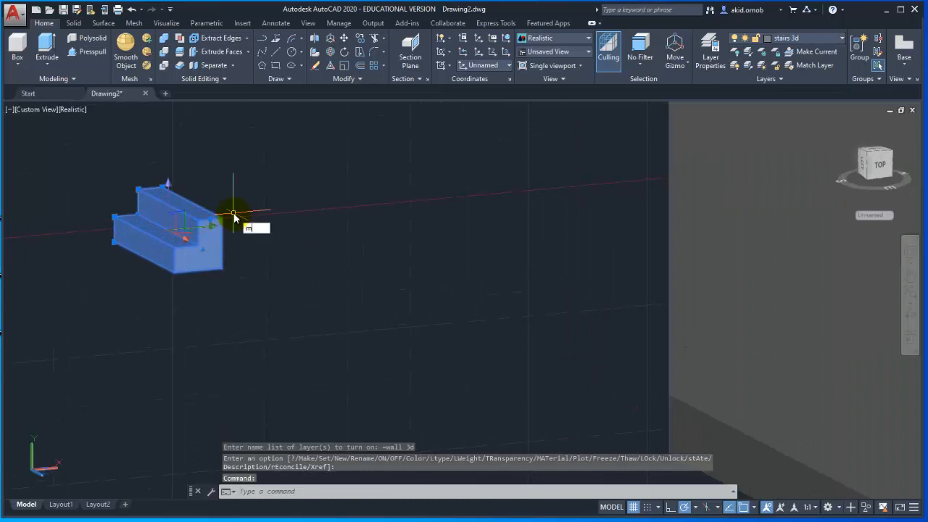
pyautogui.press('Return')
pyautogui.scroll(4, 234, 213)
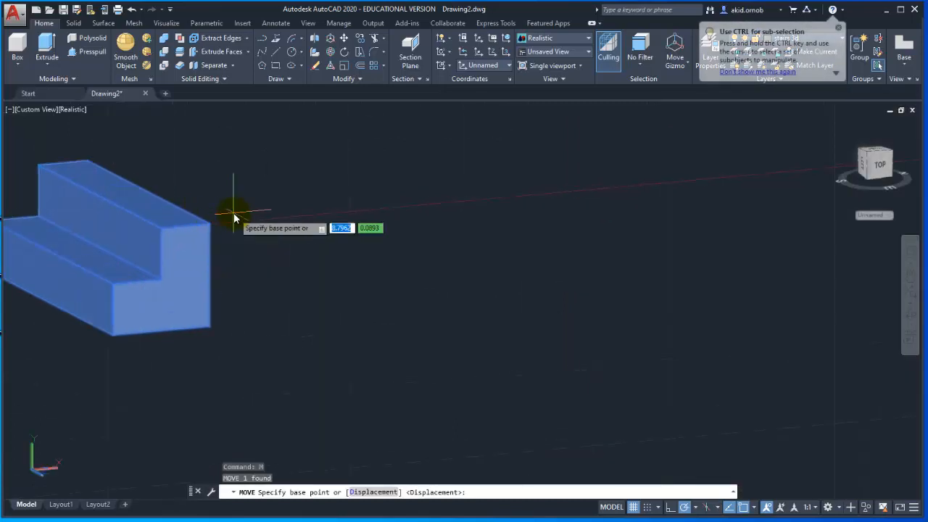
pyautogui.click(210, 227)
pyautogui.scroll(-4, 476, 292)
pyautogui.scroll(3, 596, 333)
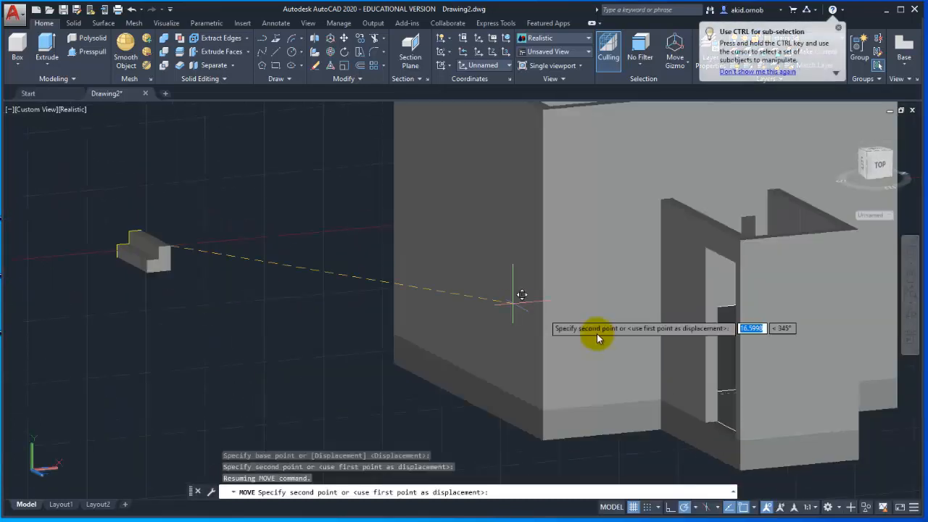
pyautogui.scroll(3, 717, 457)
pyautogui.scroll(4, 717, 457)
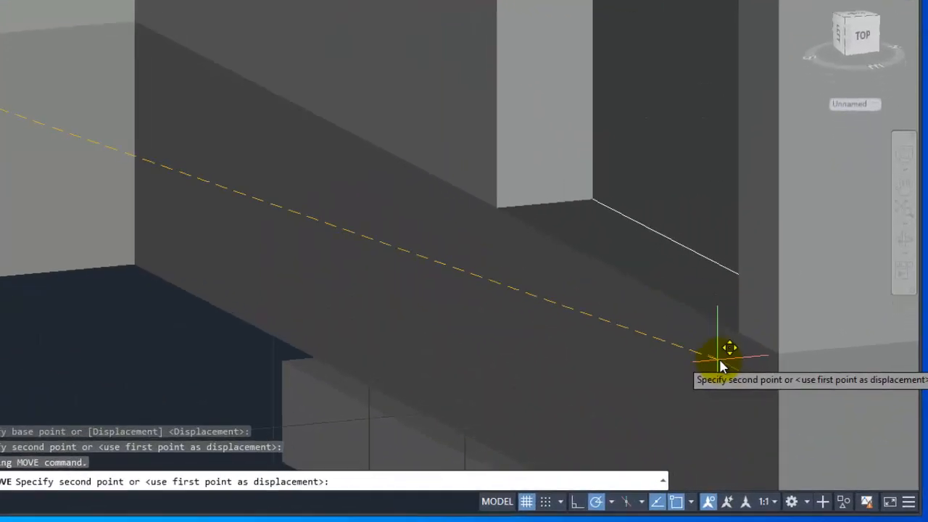
pyautogui.click(697, 300)
# - Examine how the stairs sit against the floor and doorway of the small room from several distances and a rotated view
pyautogui.scroll(-2, 681, 326)
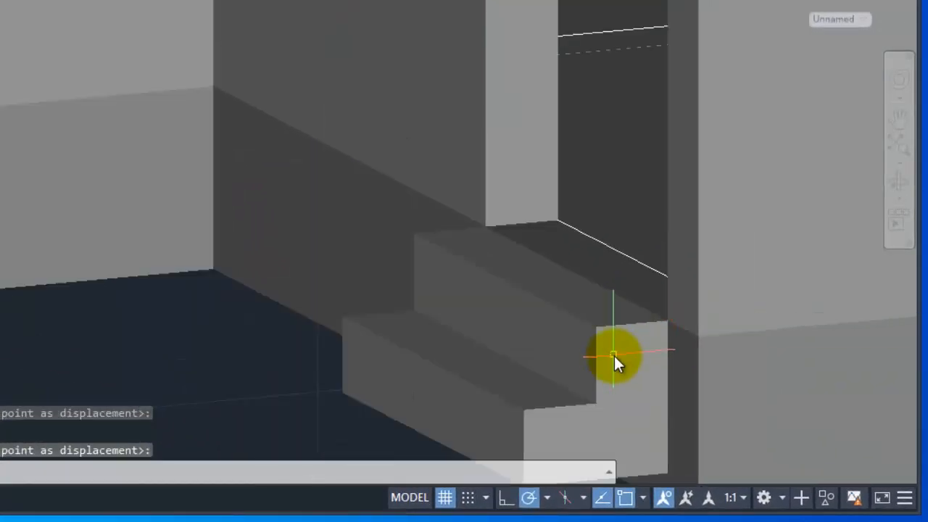
pyautogui.scroll(-2, 614, 356)
pyautogui.scroll(-2, 590, 327)
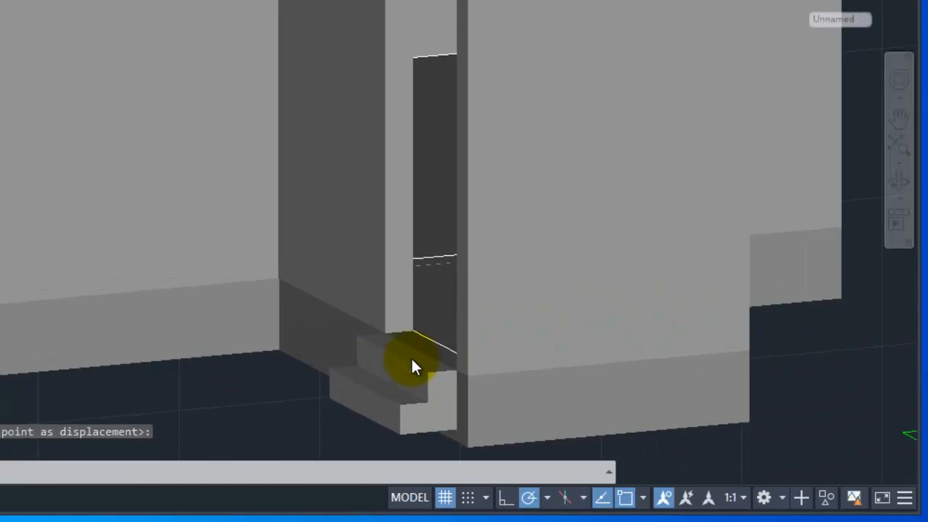
pyautogui.scroll(-2, 411, 356)
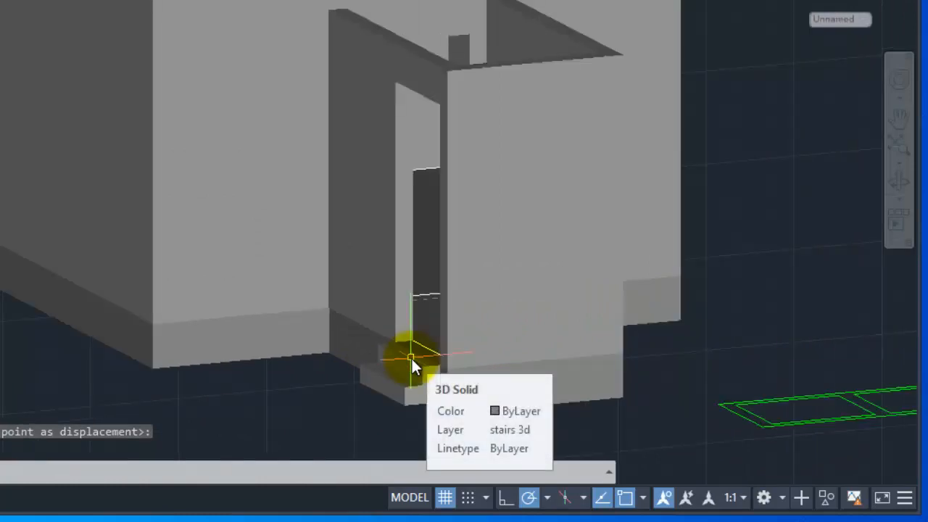
pyautogui.scroll(-2, 259, 254)
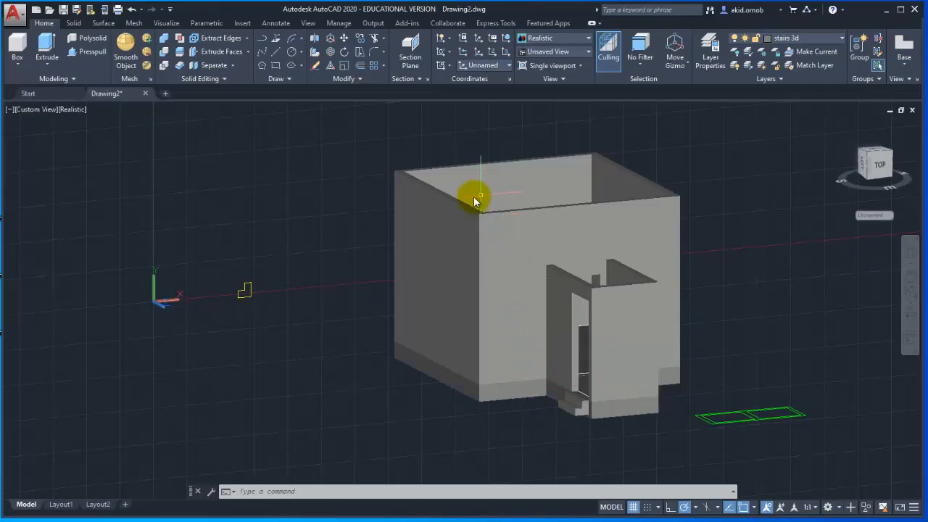
pyautogui.click(912, 313)
pyautogui.moveTo(787, 309); pyautogui.dragTo(764, 314)
pyautogui.press('Escape')
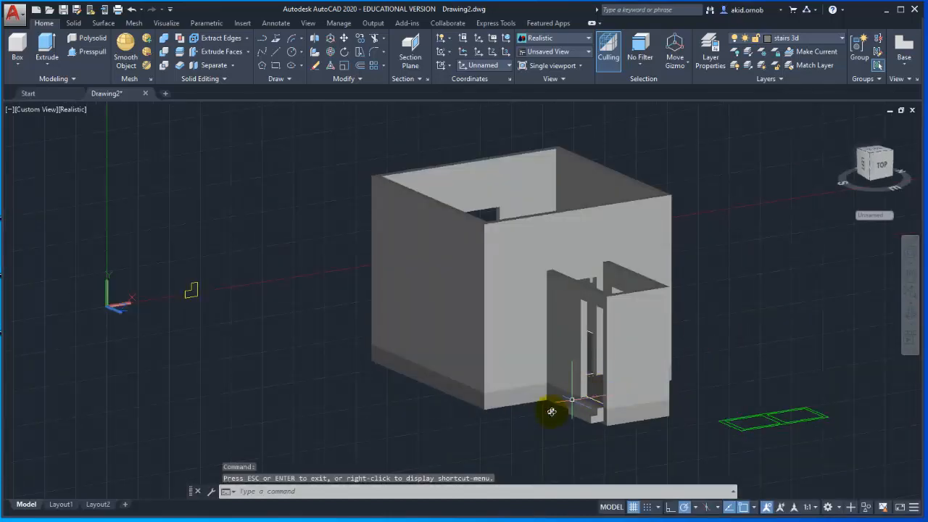
pyautogui.scroll(3, 515, 414)
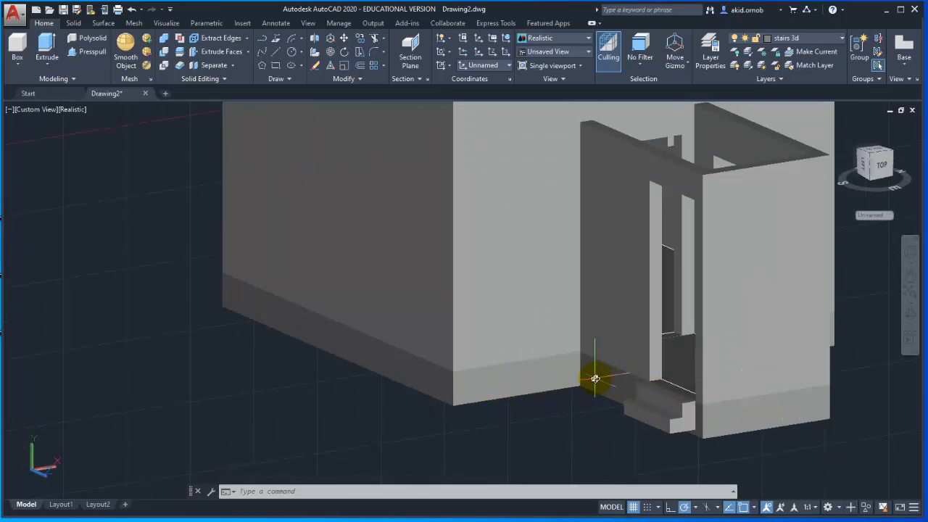
pyautogui.scroll(-3, 595, 379)
pyautogui.scroll(5, 570, 385)
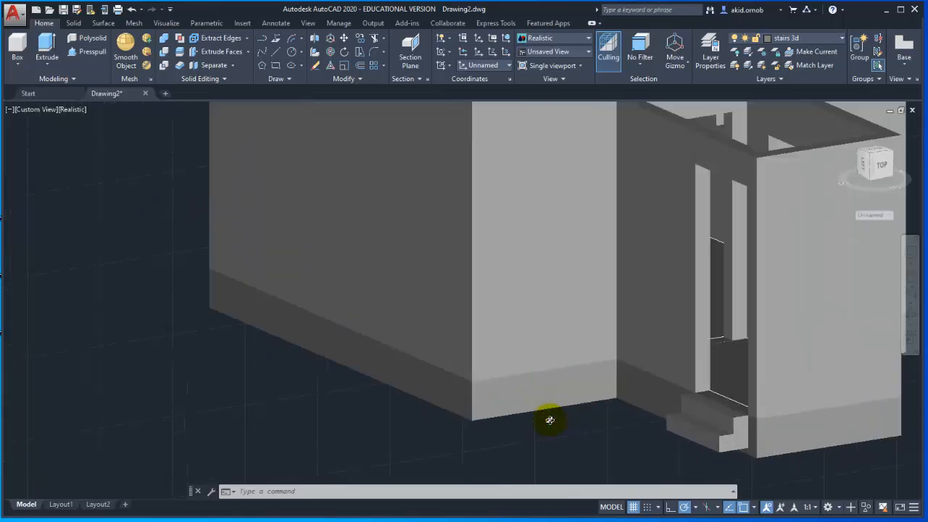
pyautogui.scroll(-2, 549, 419)
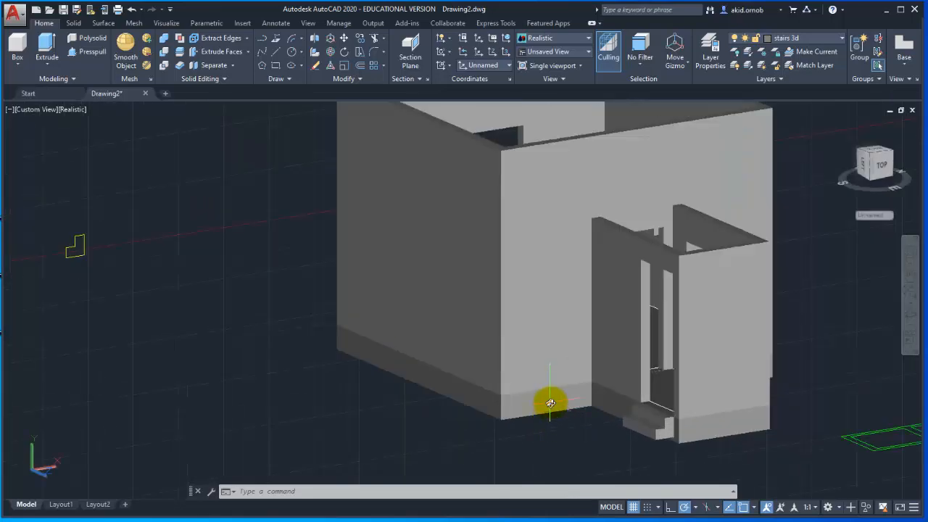
pyautogui.click(550, 404)
pyautogui.click(707, 424)
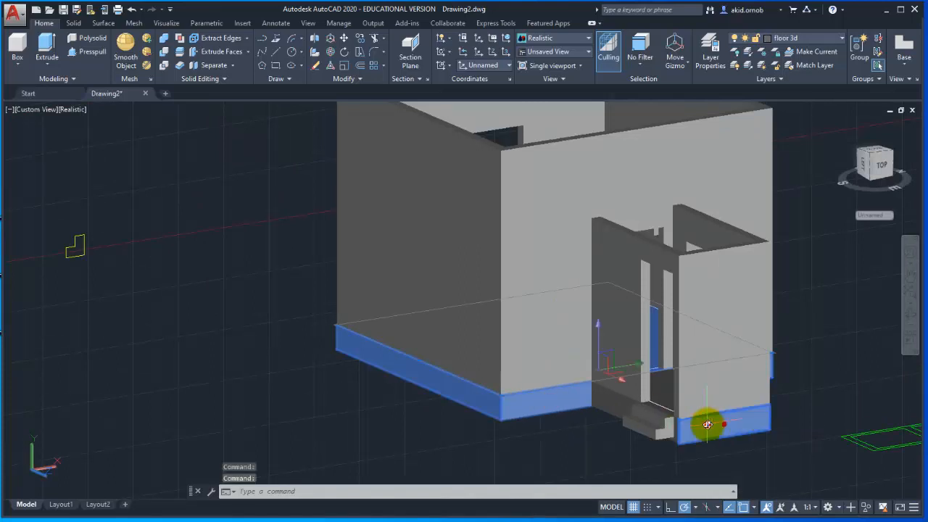
pyautogui.press('Escape')
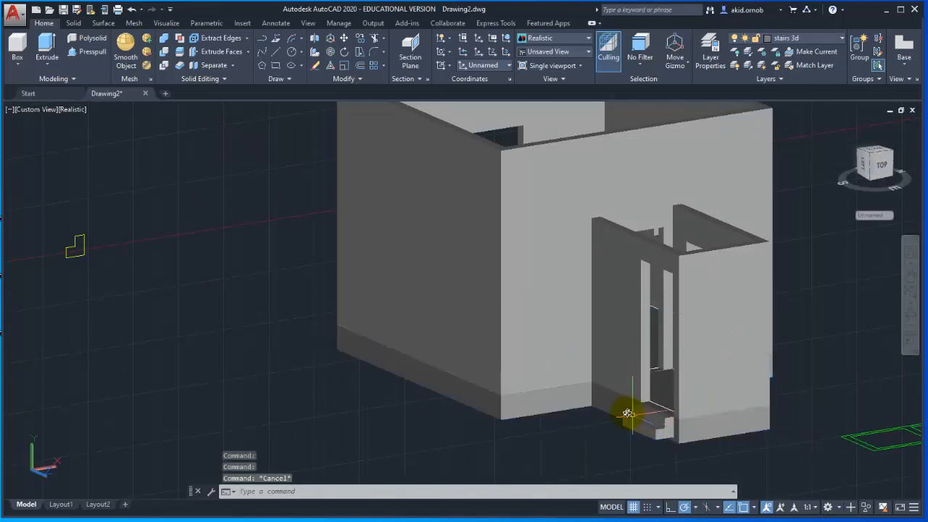
# - Copy both floor slab solids, using the large slab's outer corner as base point, to the empty space beside the house
pyautogui.click(622, 411)
pyautogui.click(531, 402)
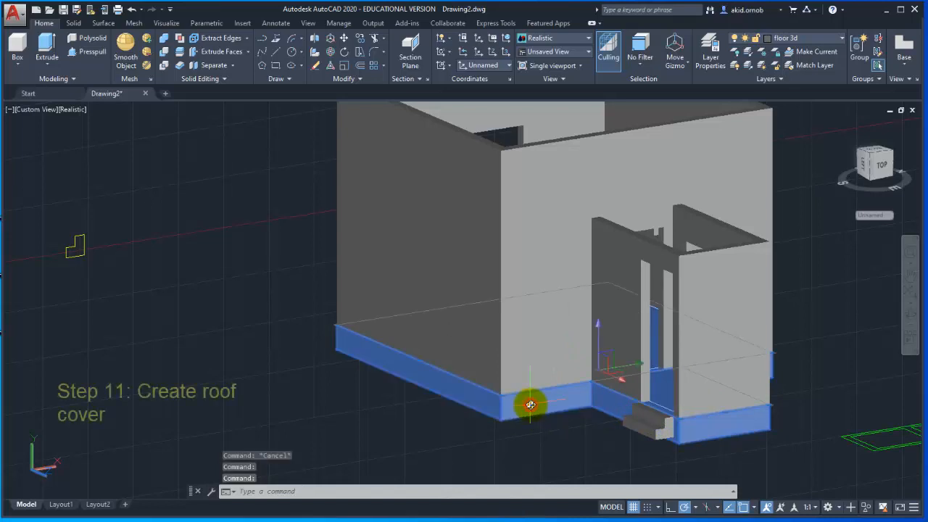
pyautogui.write('co')
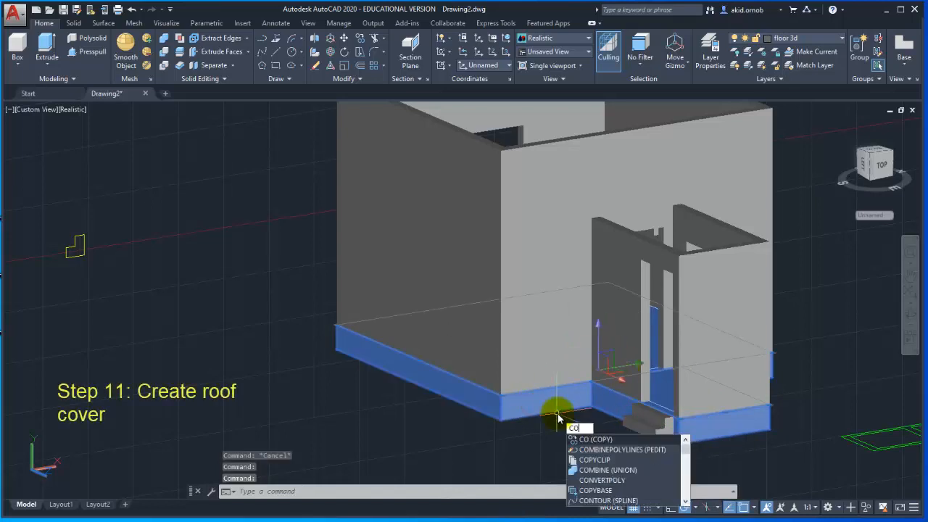
pyautogui.press('Return')
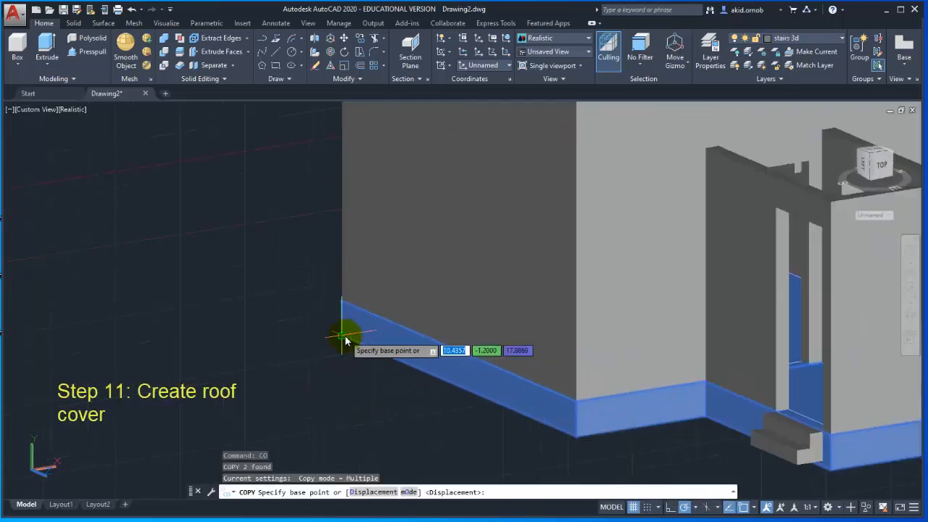
pyautogui.click(350, 337)
pyautogui.scroll(-3, 368, 411)
pyautogui.moveTo(284, 447); pyautogui.dragTo(389, 353, button='middle')
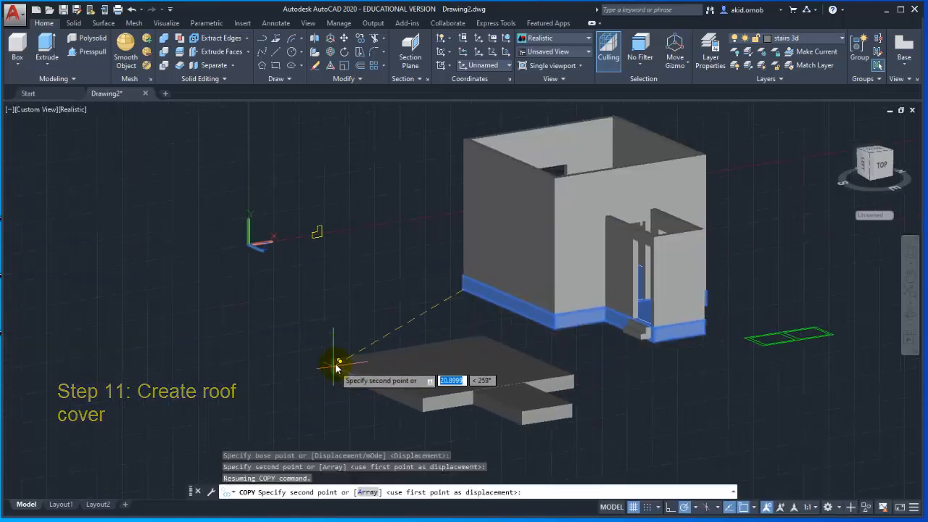
pyautogui.click(312, 358)
pyautogui.press('Escape')
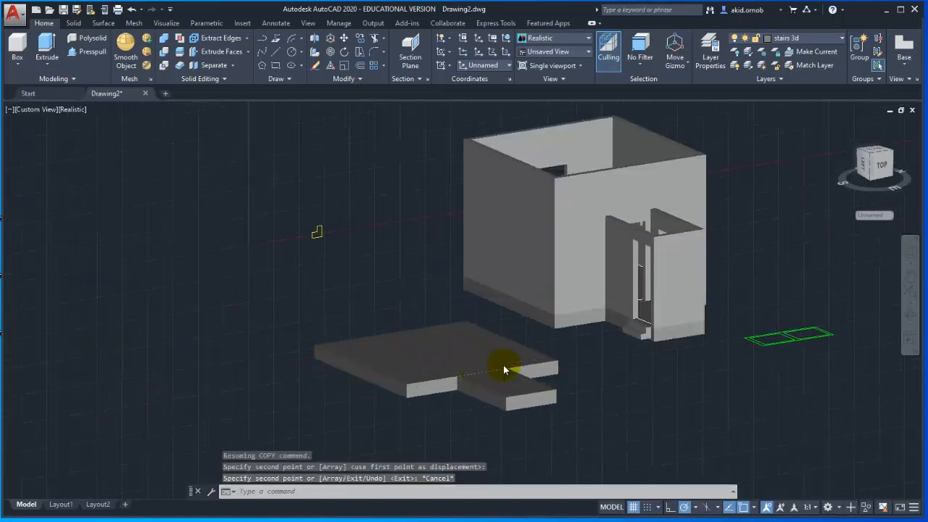
pyautogui.scroll(2, 498, 367)
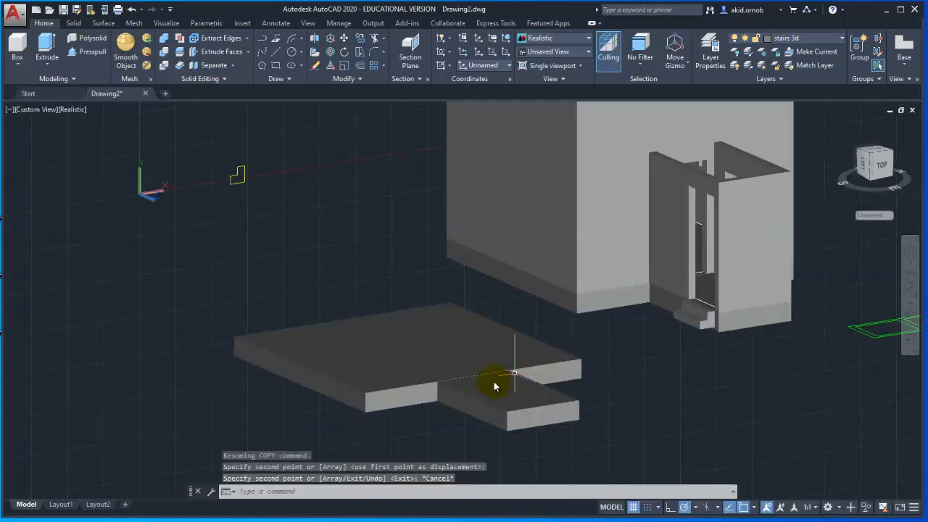
pyautogui.scroll(2, 493, 382)
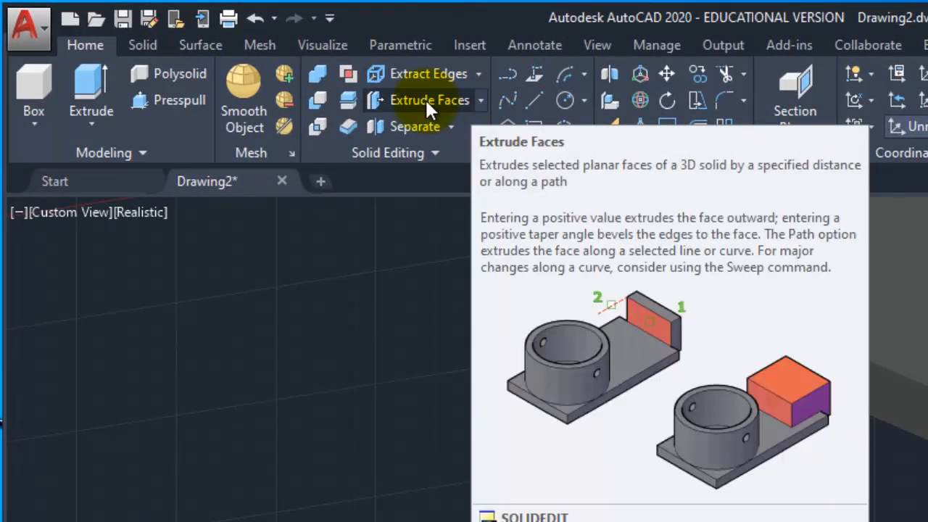
pyautogui.click(425, 99)
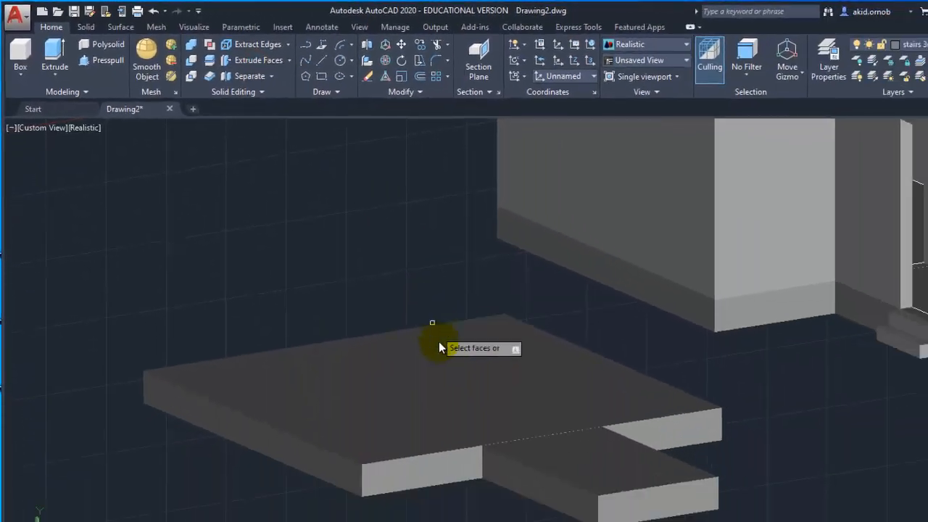
pyautogui.click(587, 417)
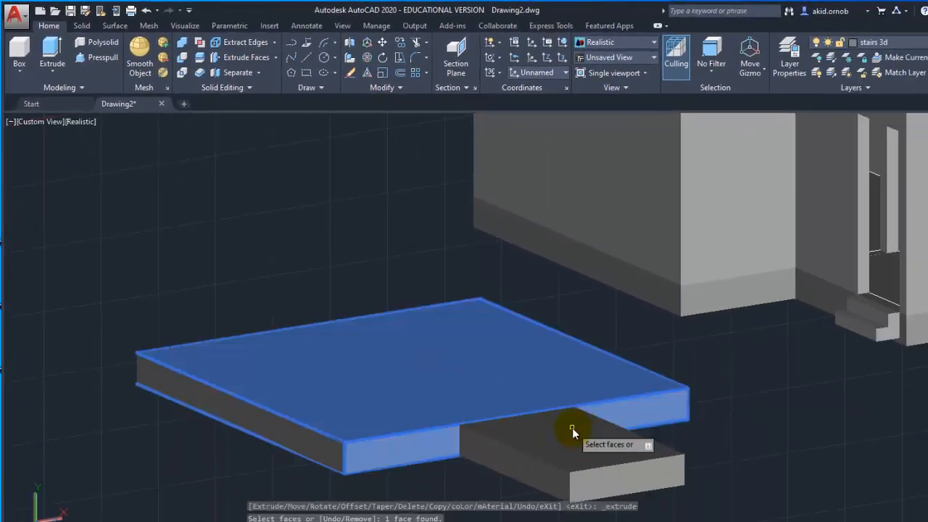
pyautogui.press('Escape')
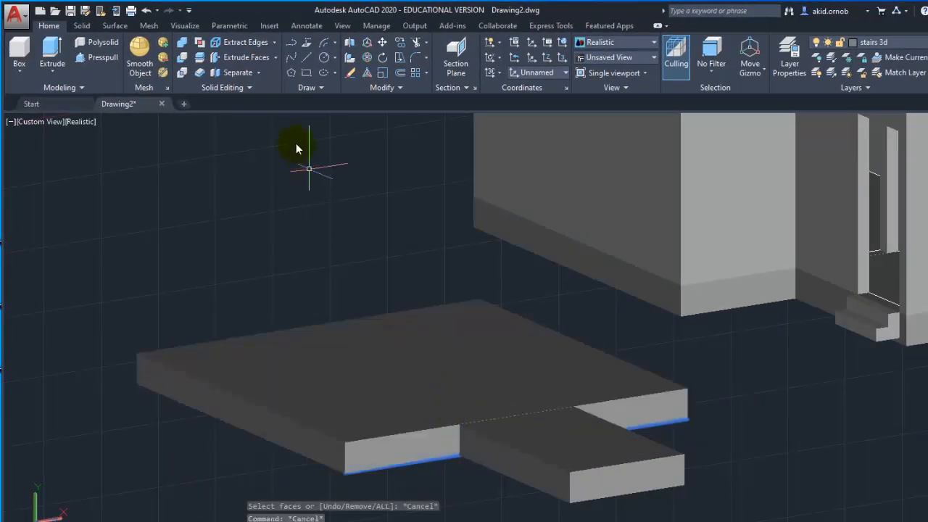
pyautogui.scroll(5, 296, 143)
pyautogui.click(230, 61)
pyautogui.scroll(-4, 346, 198)
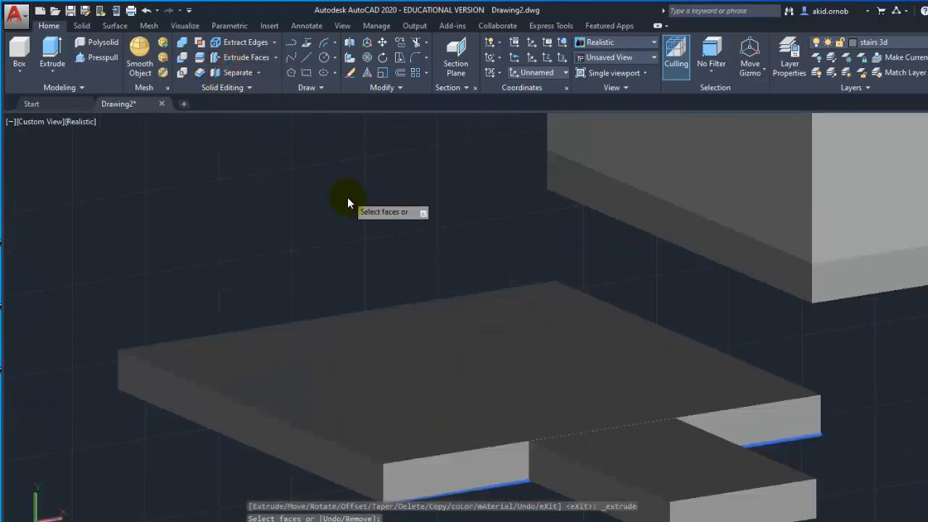
pyautogui.scroll(3, 411, 310)
pyautogui.click(411, 310)
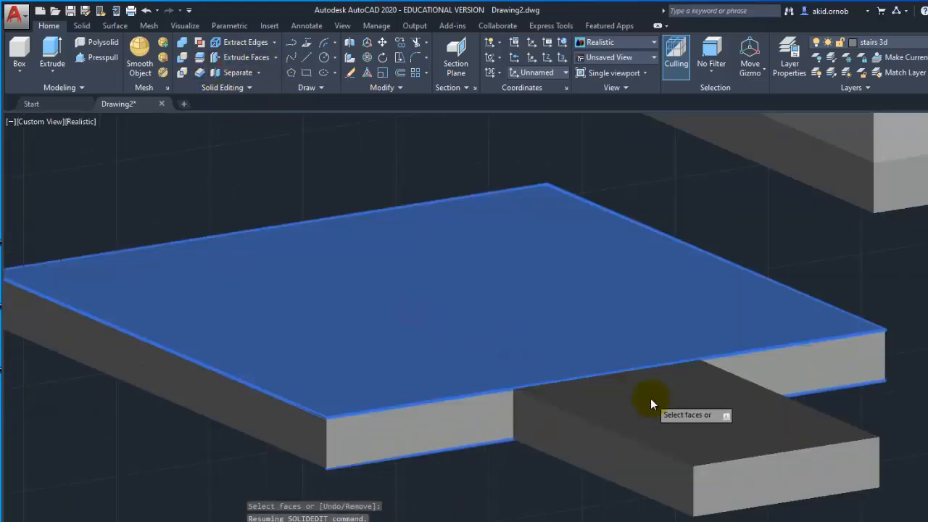
pyautogui.scroll(3, 697, 410)
pyautogui.click(697, 407)
pyautogui.click(736, 475)
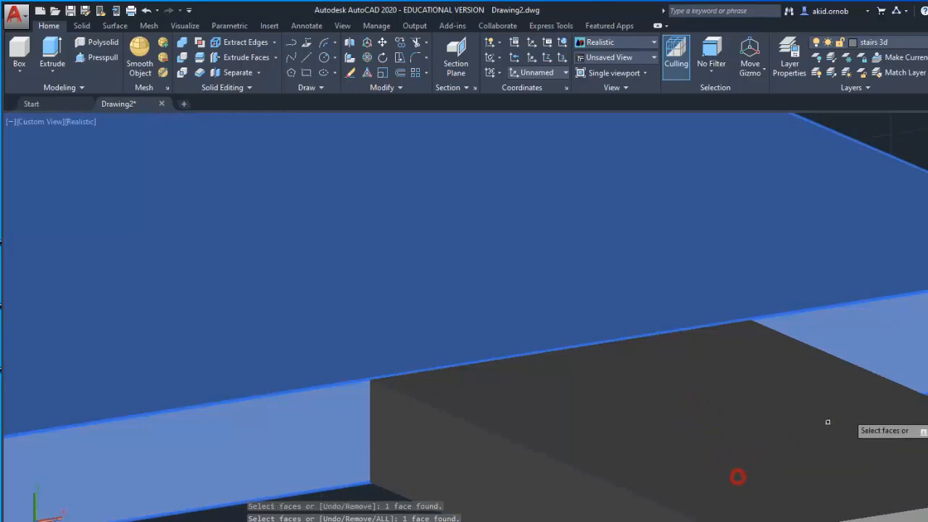
pyautogui.press('Escape')
pyautogui.press('Escape')
# - Thin the small slab copy by extruding its top face with a negative height and a taper angle of 0
pyautogui.keyDown('shift'); pyautogui.moveTo(804, 309); pyautogui.dragTo(563, 333, button='middle'); pyautogui.keyUp('shift')
pyautogui.scroll(-4, 467, 276)
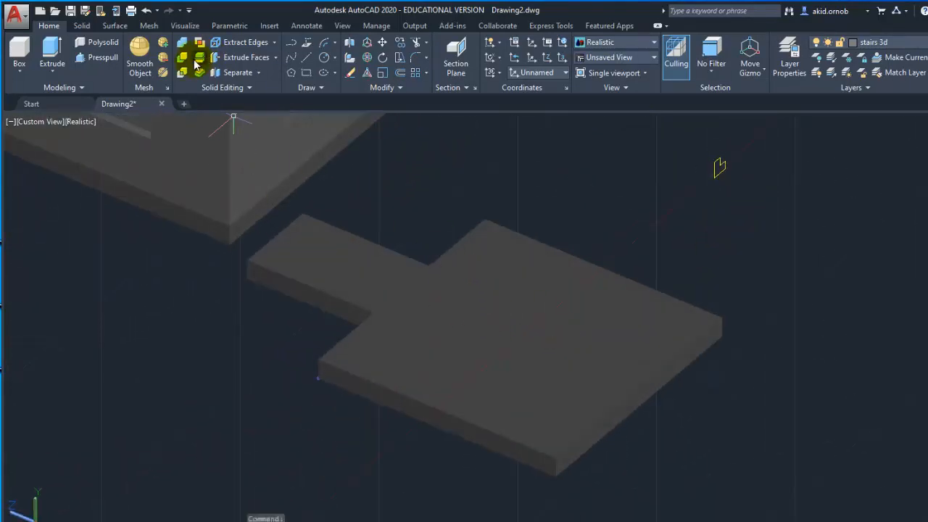
pyautogui.click(234, 60)
pyautogui.scroll(3, 356, 254)
pyautogui.click(360, 272)
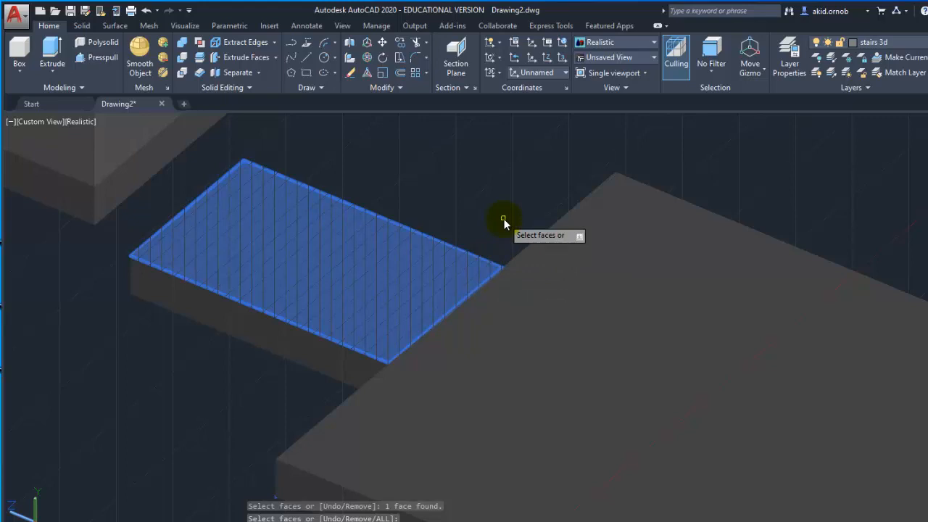
pyautogui.press('Return')
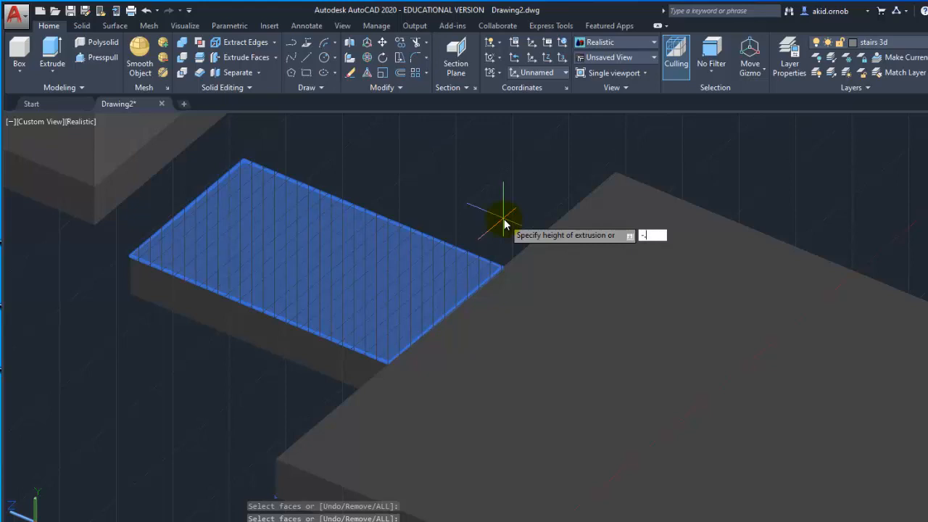
pyautogui.press('Return')
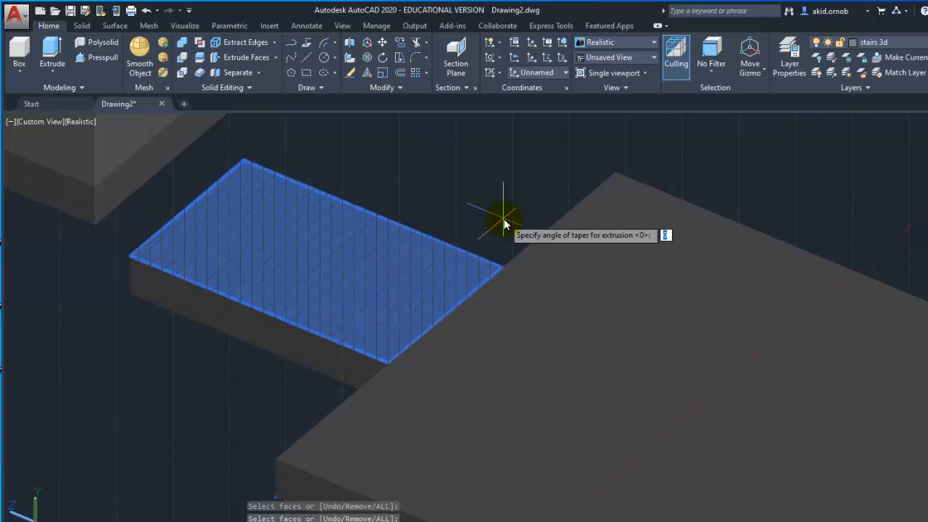
pyautogui.press('Return')
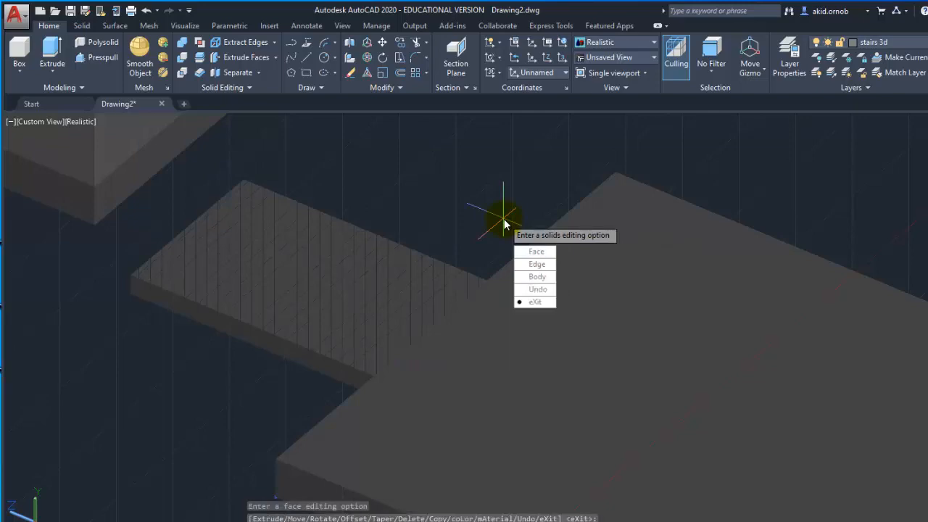
pyautogui.press('Return')
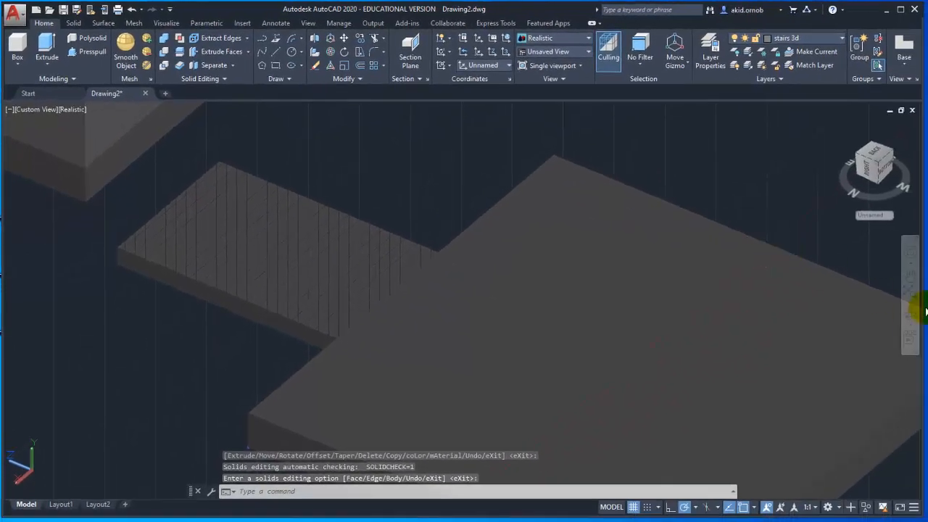
# - Extrude the top face of the large slab copy by -0.6 with a taper angle of 0
pyautogui.click(907, 319)
pyautogui.moveTo(618, 240); pyautogui.dragTo(637, 186)
pyautogui.moveTo(388, 228); pyautogui.dragTo(521, 268)
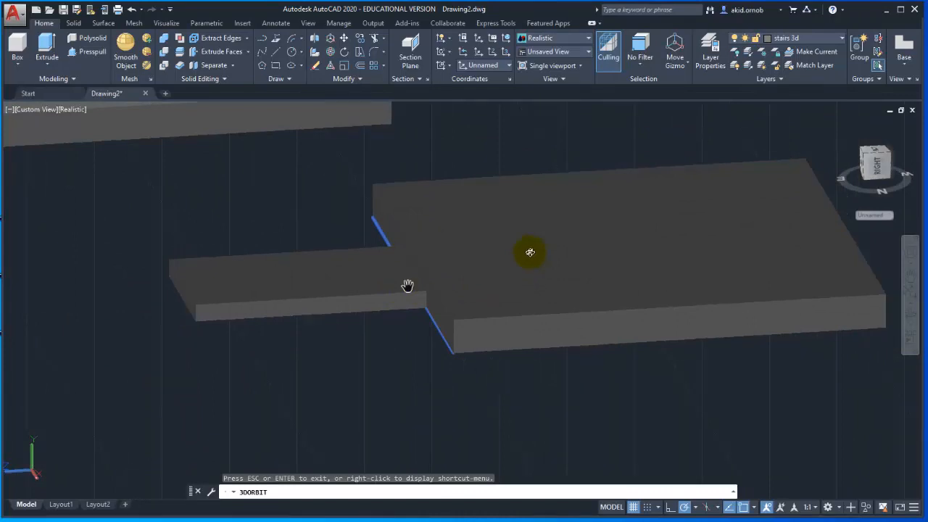
pyautogui.press('Escape')
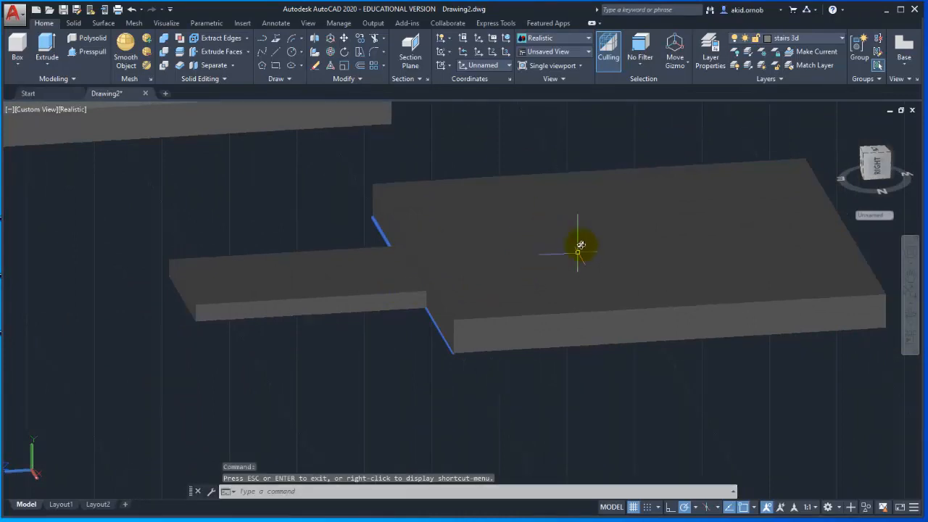
pyautogui.click(210, 56)
pyautogui.click(545, 245)
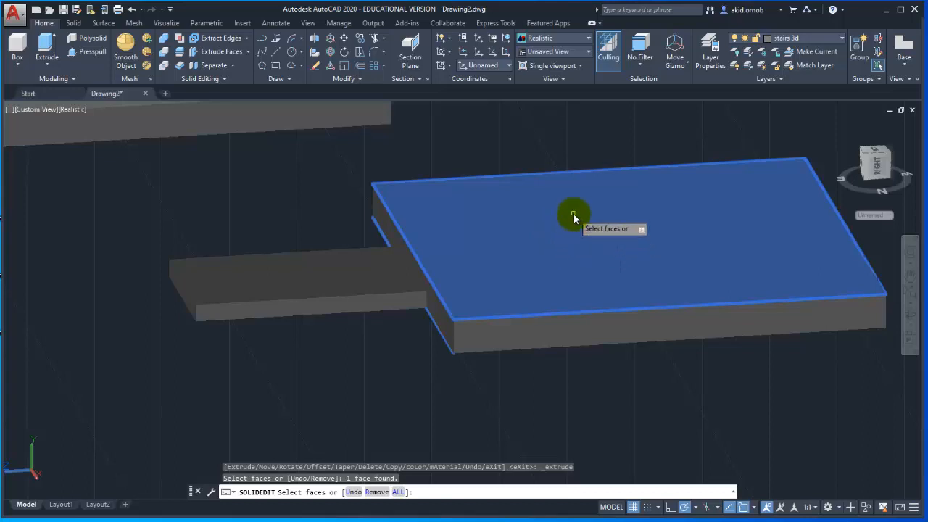
pyautogui.press('Return')
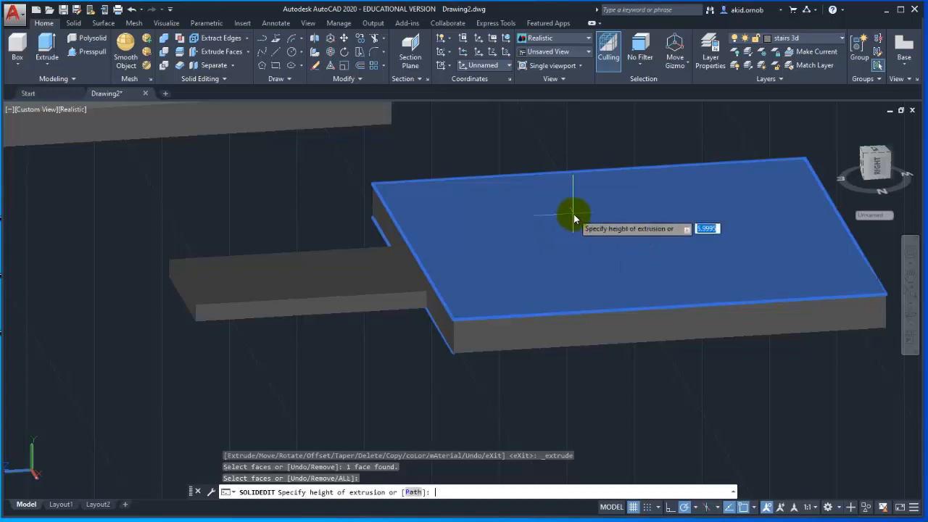
pyautogui.write('-0.6')
pyautogui.press('Return')
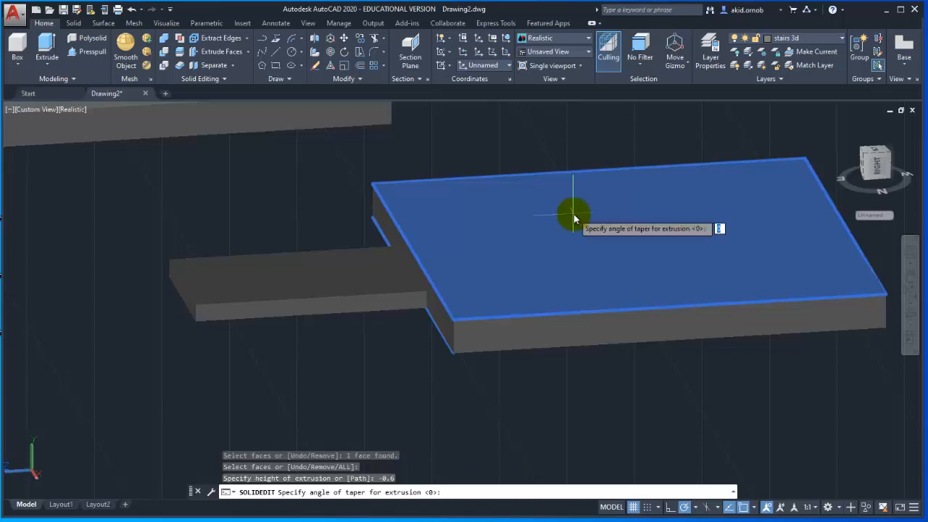
pyautogui.press('Return')
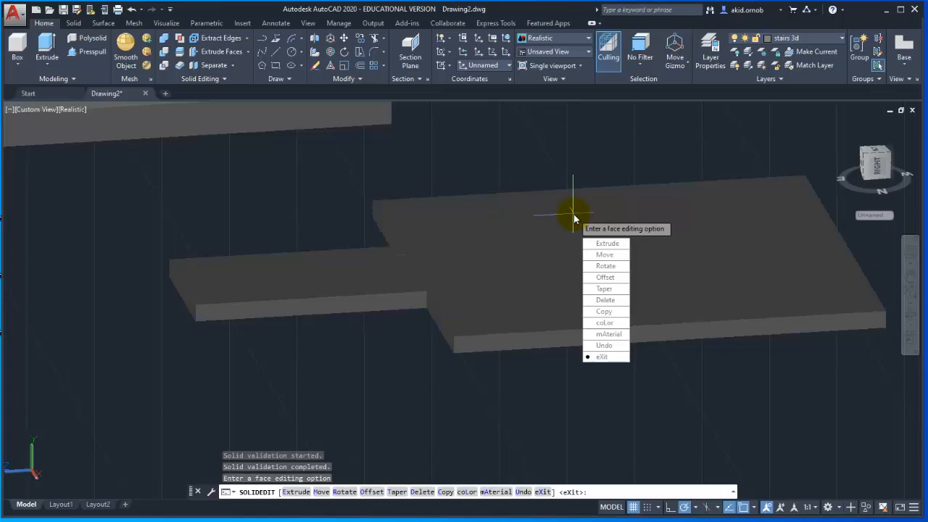
pyautogui.press('Return')
pyautogui.press('Return')
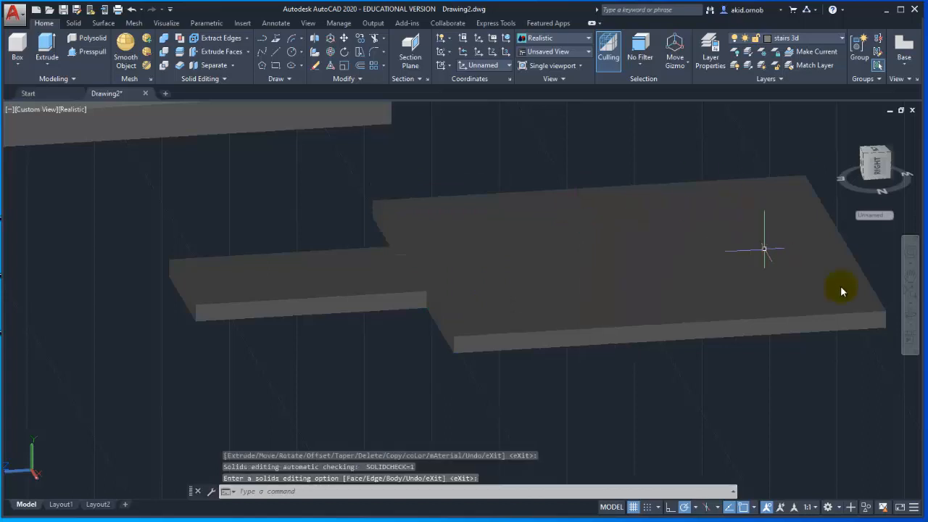
# - Move both thinned slab copies by the large slab's lower outer corner onto the matching top corner of the large room's walls
pyautogui.click(910, 307)
pyautogui.moveTo(775, 296); pyautogui.dragTo(406, 317)
pyautogui.press('Escape')
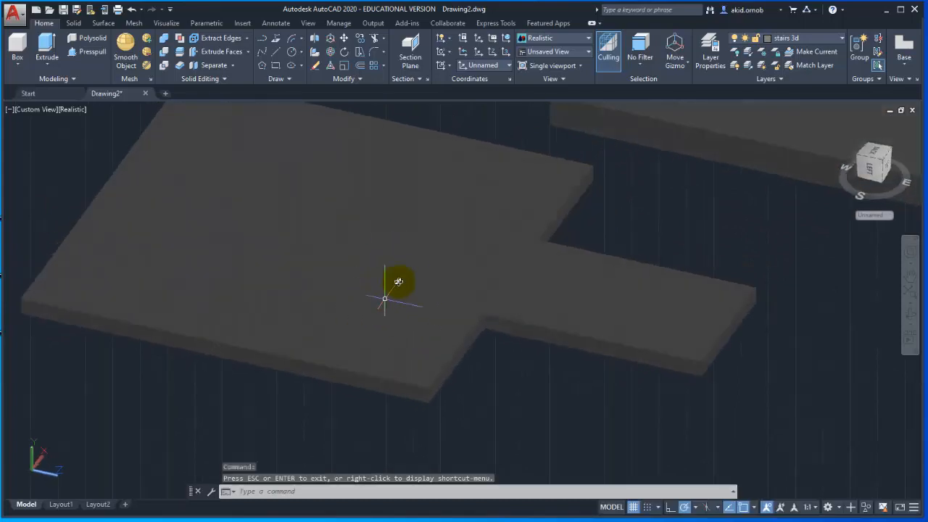
pyautogui.click(398, 281)
pyautogui.click(570, 290)
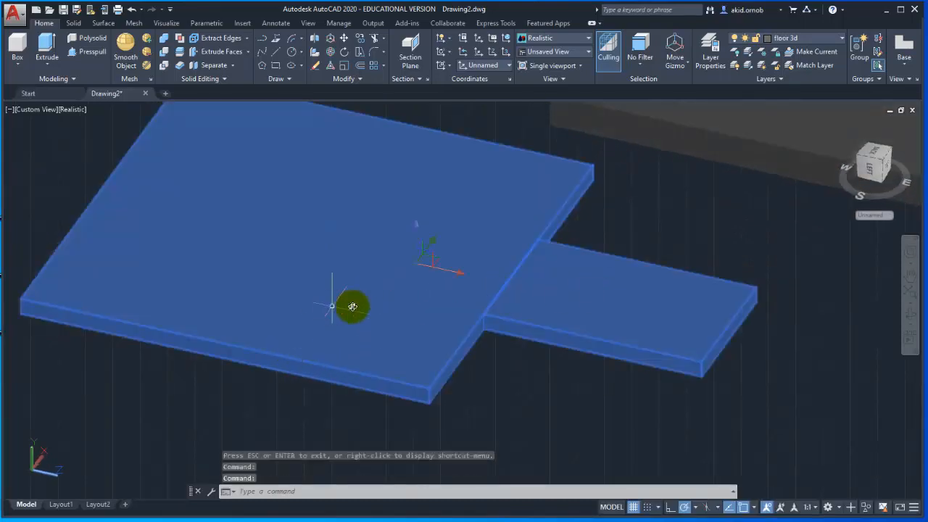
pyautogui.moveTo(353, 307); pyautogui.dragTo(433, 292, button='middle')
pyautogui.write('m')
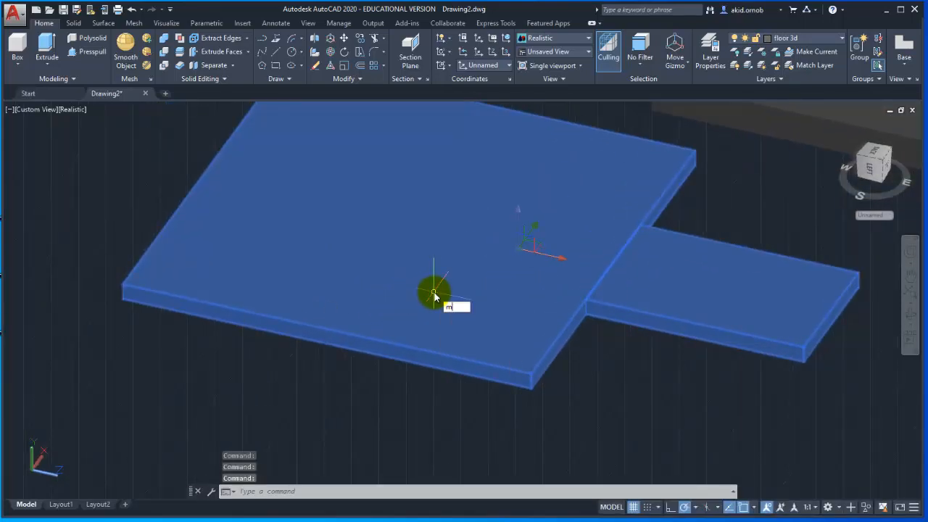
pyautogui.press('Return')
pyautogui.scroll(5, 128, 317)
pyautogui.scroll(1, 118, 286)
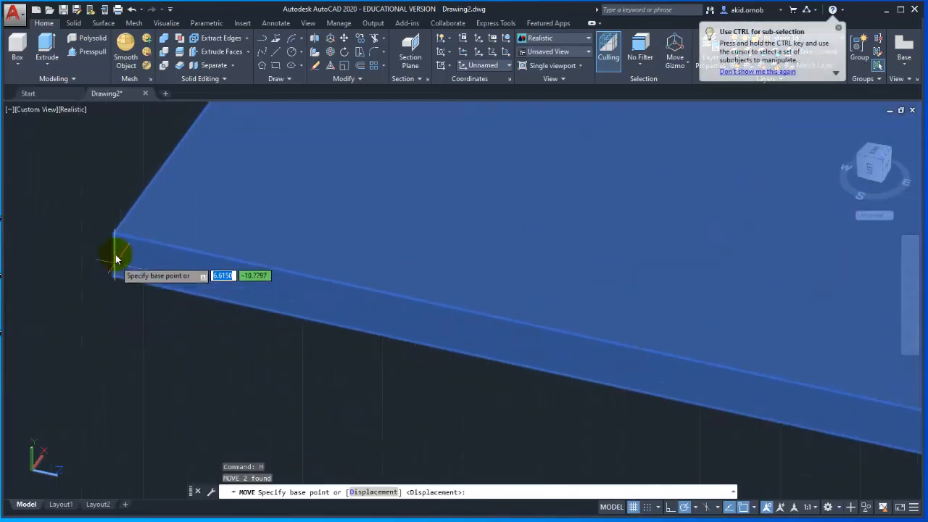
pyautogui.click(116, 258)
pyautogui.scroll(-6, 277, 243)
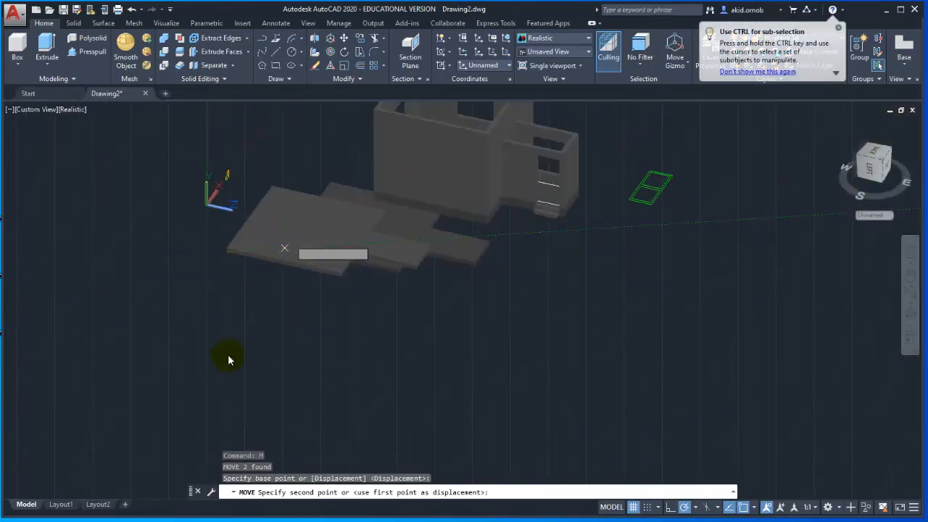
pyautogui.scroll(8, 348, 179)
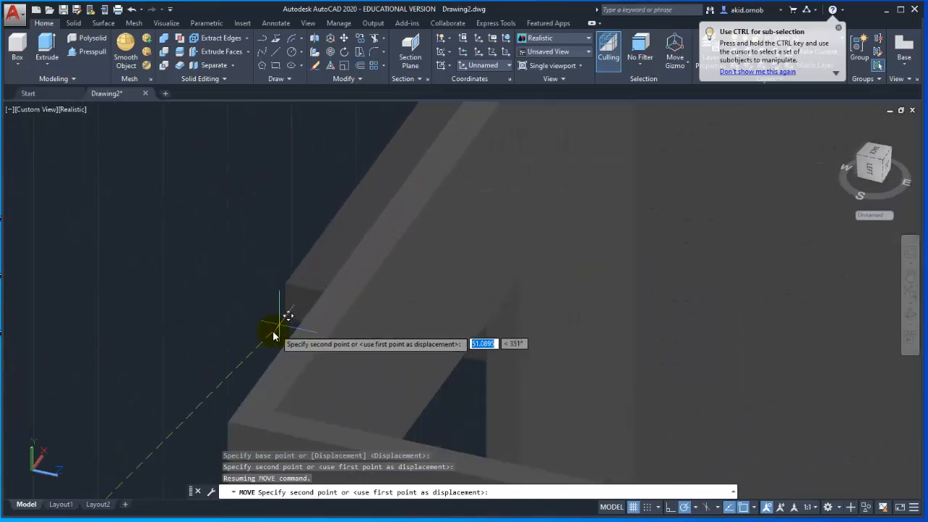
pyautogui.scroll(3, 283, 319)
pyautogui.click(278, 321)
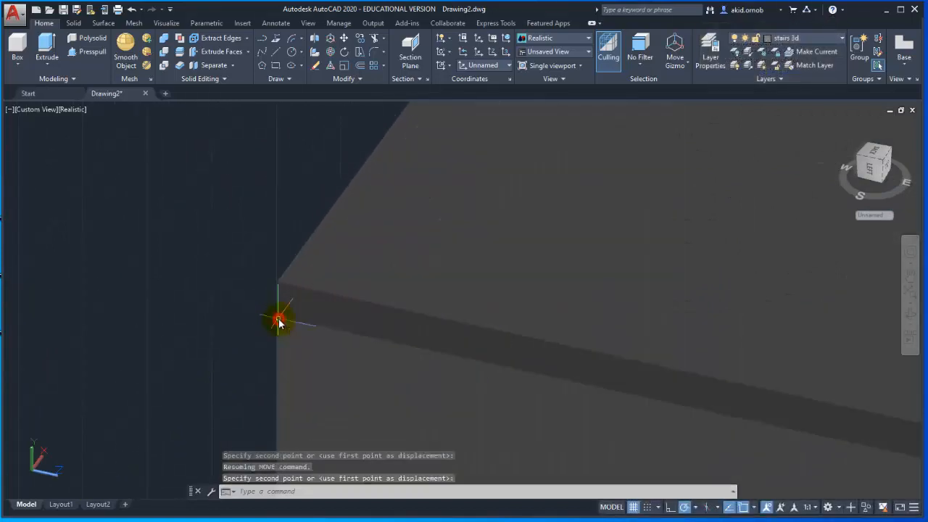
pyautogui.scroll(-5, 305, 243)
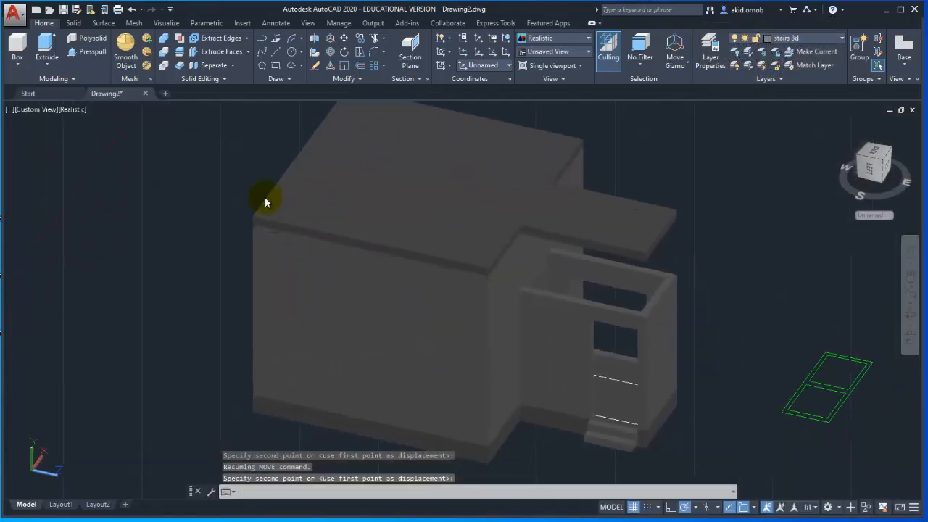
pyautogui.click(265, 198)
# - Move the small roof slab by its lower inner corner straight down onto the top corner of the small room's walls
pyautogui.scroll(2, 607, 221)
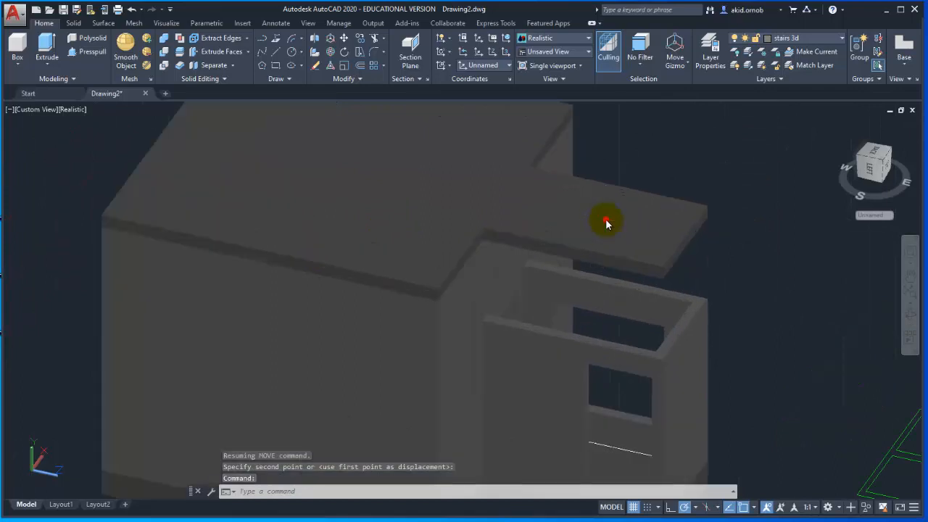
pyautogui.click(605, 218)
pyautogui.press('Return')
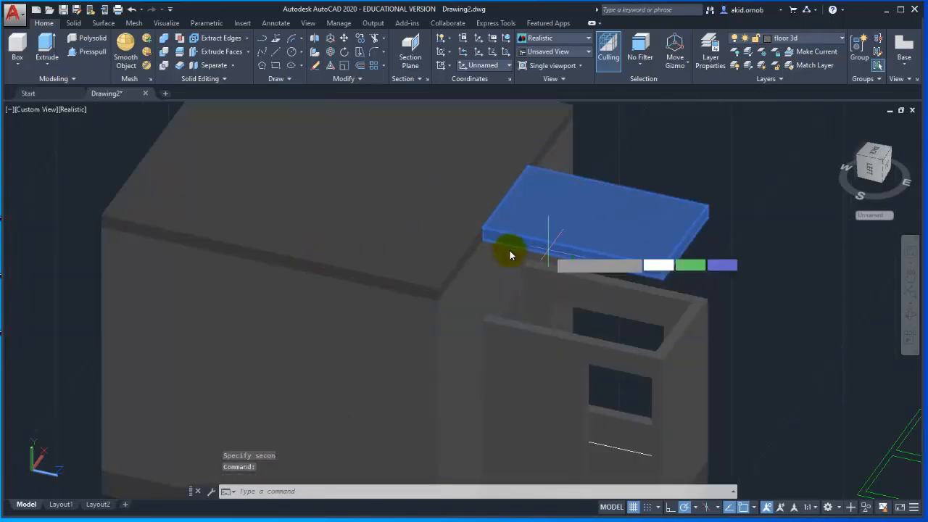
pyautogui.scroll(3, 508, 249)
pyautogui.click(446, 230)
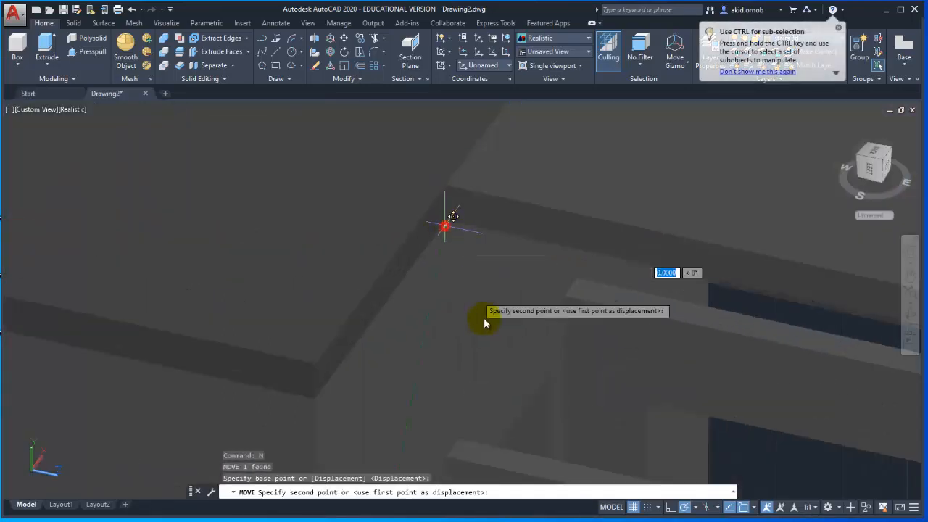
pyautogui.moveTo(491, 317); pyautogui.dragTo(465, 275, button='middle')
pyautogui.scroll(4, 431, 388)
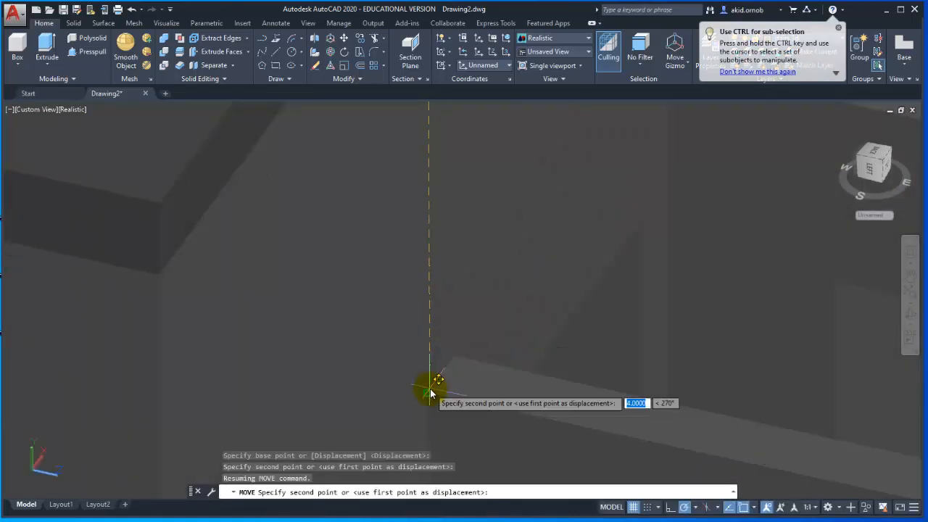
pyautogui.click(428, 388)
pyautogui.scroll(-3, 439, 370)
pyautogui.scroll(-2, 470, 342)
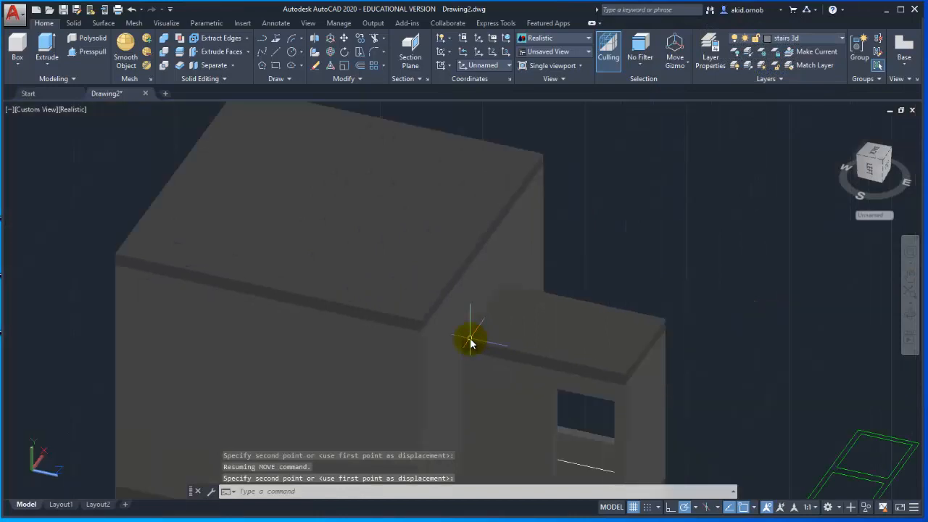
pyautogui.scroll(-2, 475, 330)
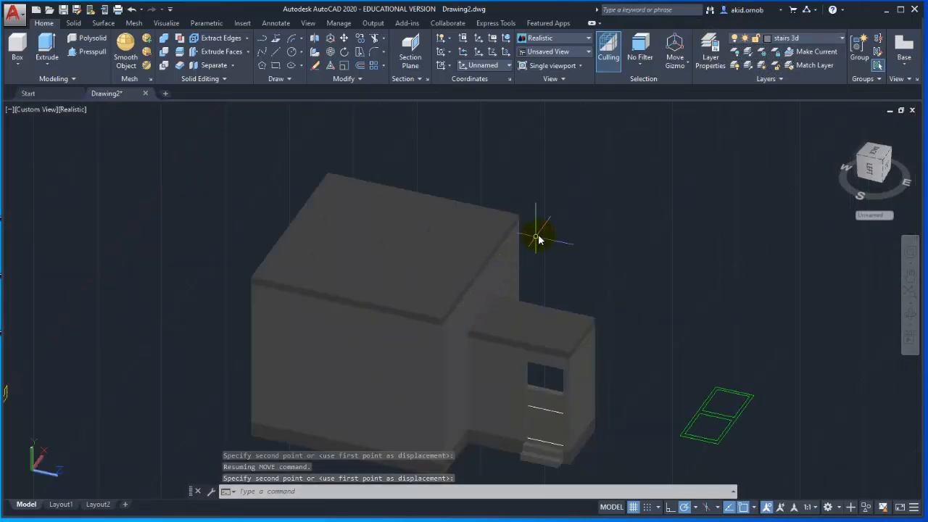
pyautogui.click(621, 146)
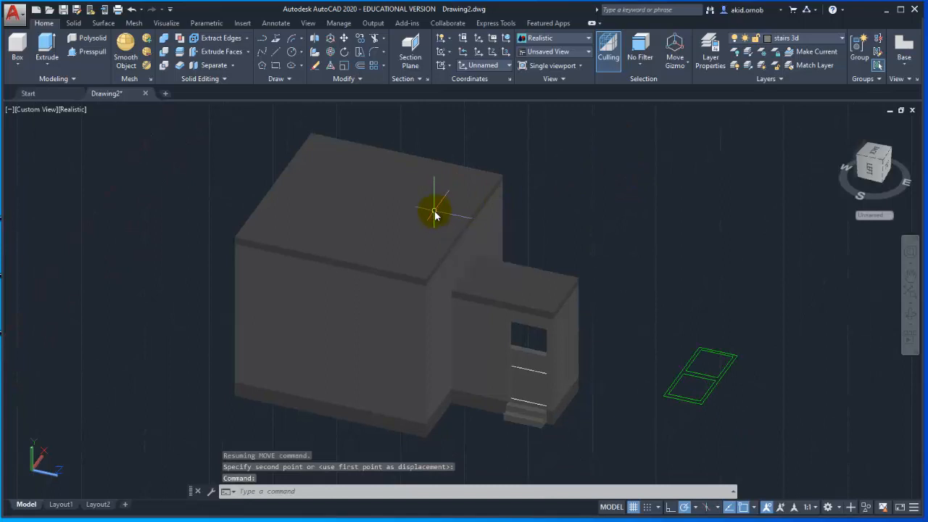
# - Create a new layer named "roof cover 3d"
pyautogui.click(710, 56)
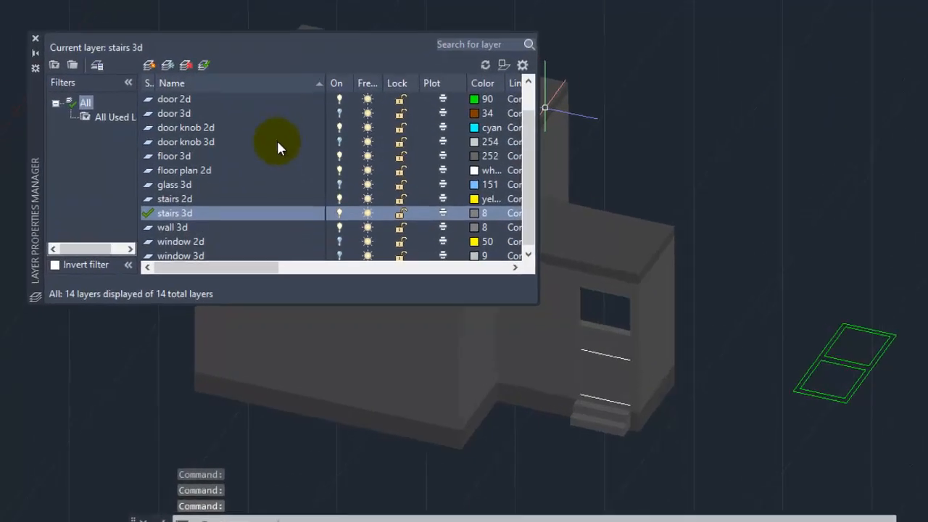
pyautogui.scroll(-1, 290, 182)
pyautogui.click(139, 45)
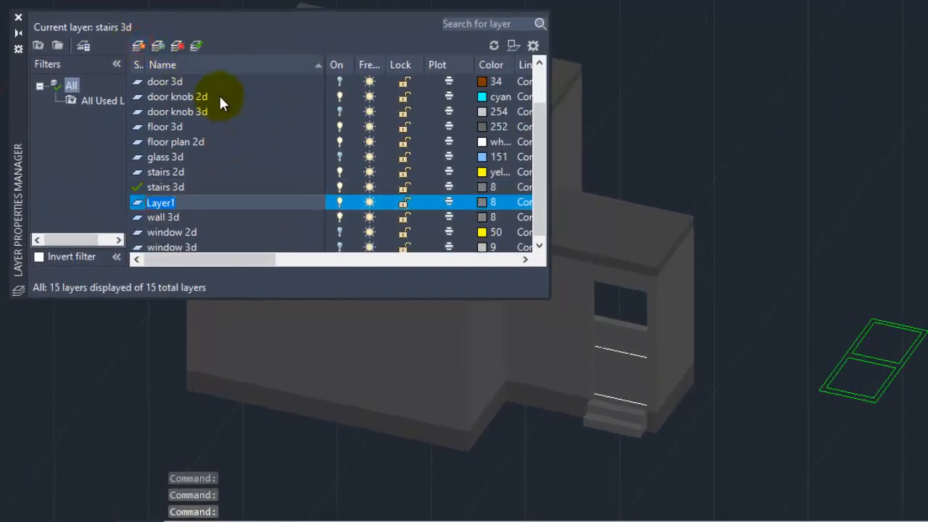
pyautogui.write('roof ')
pyautogui.write('cpo')
pyautogui.press('BackSpace')
pyautogui.press('BackSpace')
pyautogui.write('over 3d')
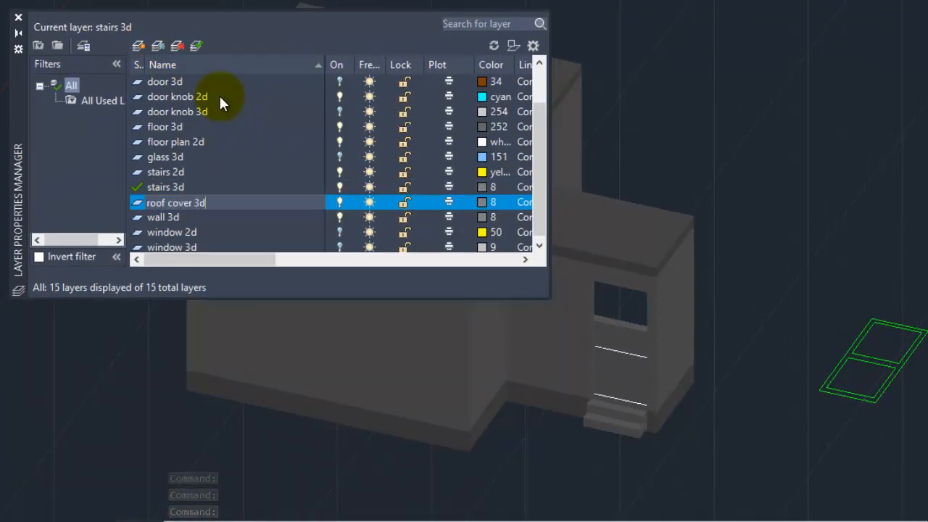
pyautogui.press('Return')
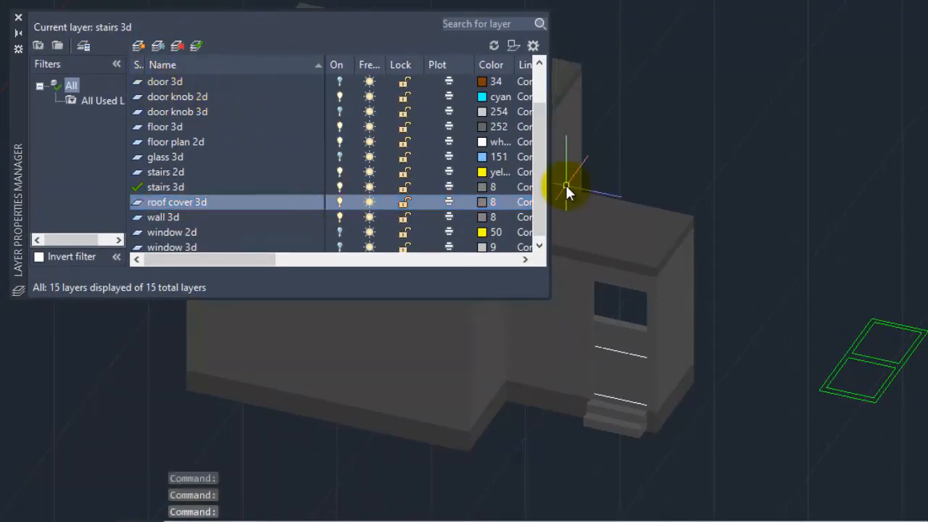
# - Set the roof cover 3d layer's color to index 251 and close the layer manager
pyautogui.click(480, 202)
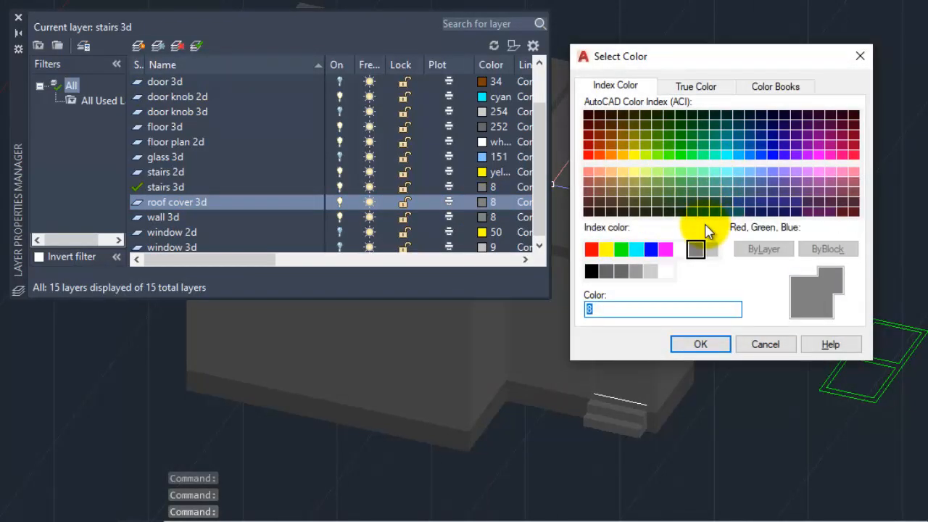
pyautogui.click(604, 273)
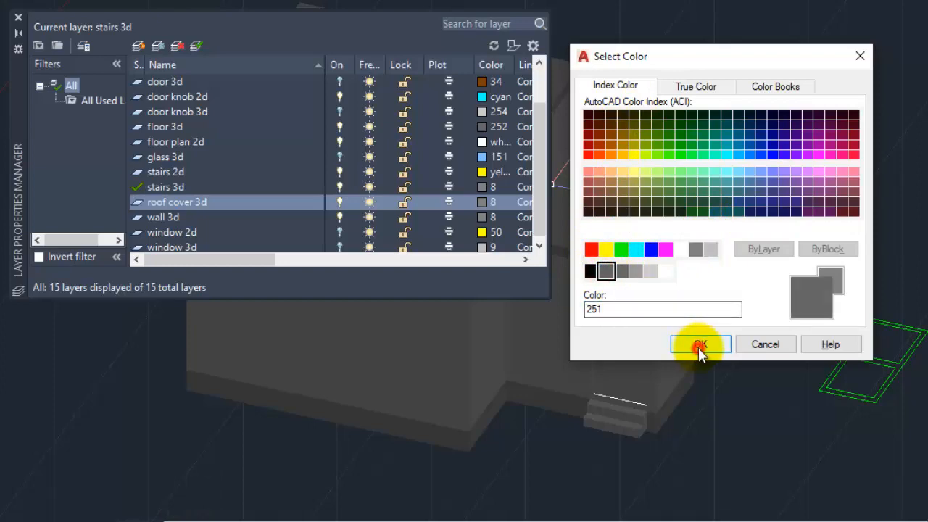
pyautogui.click(698, 345)
pyautogui.click(18, 17)
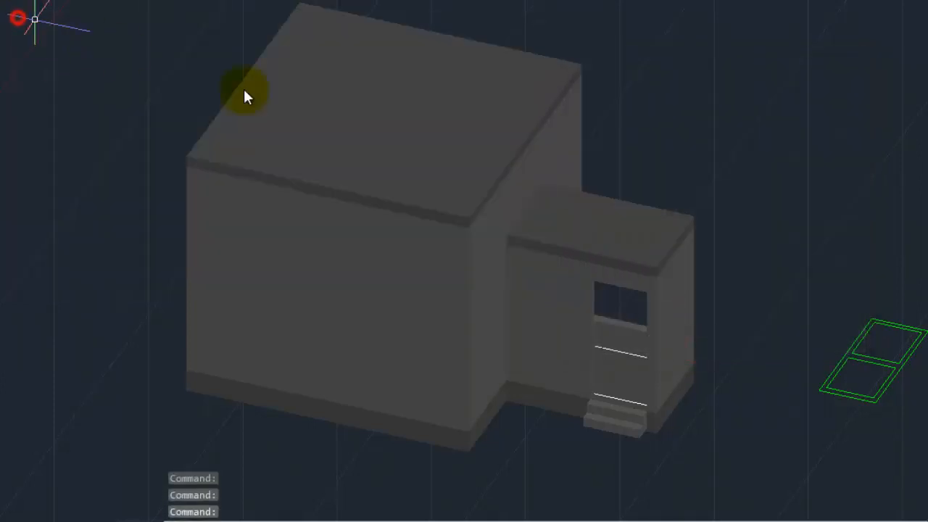
# - Assign both roof slabs, over the large and small rooms, to the roof cover 3d layer
pyautogui.click(519, 181)
pyautogui.press('Escape')
pyautogui.click(479, 127)
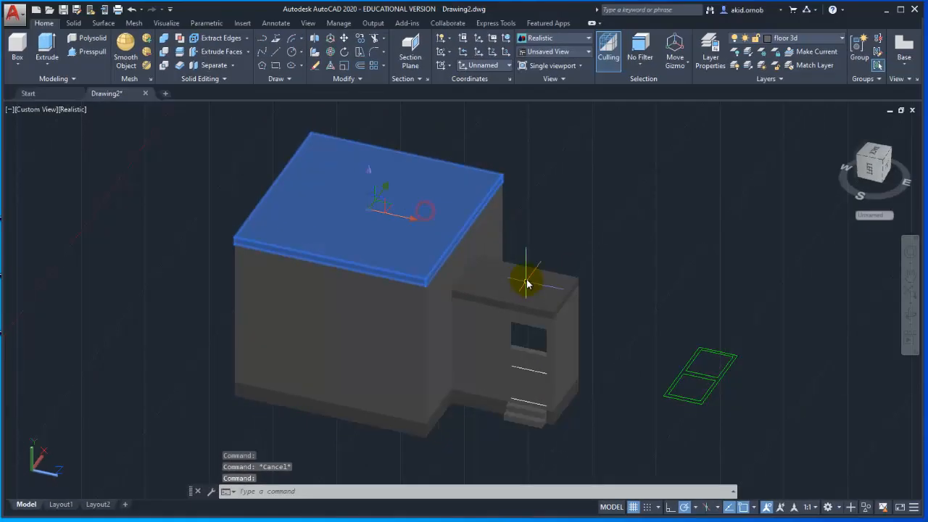
pyautogui.click(550, 259)
pyautogui.click(797, 38)
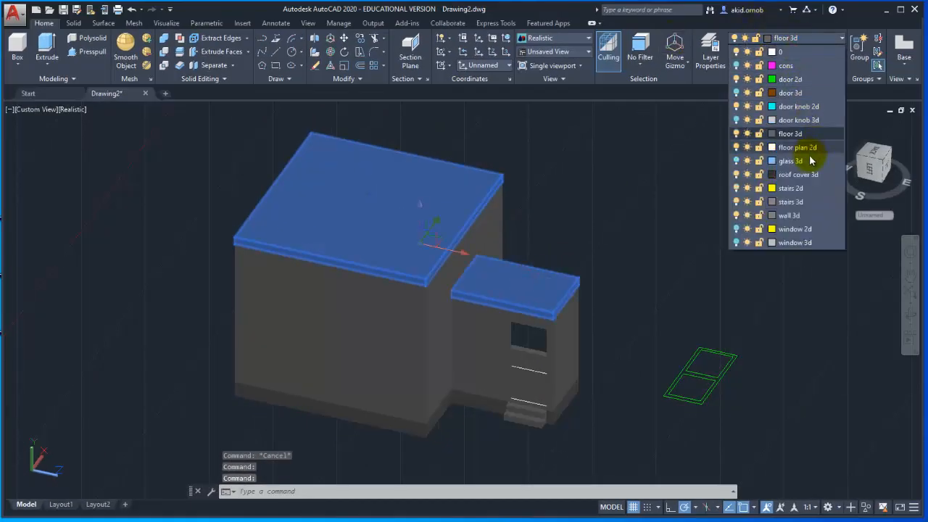
pyautogui.click(804, 175)
pyautogui.press('Escape')
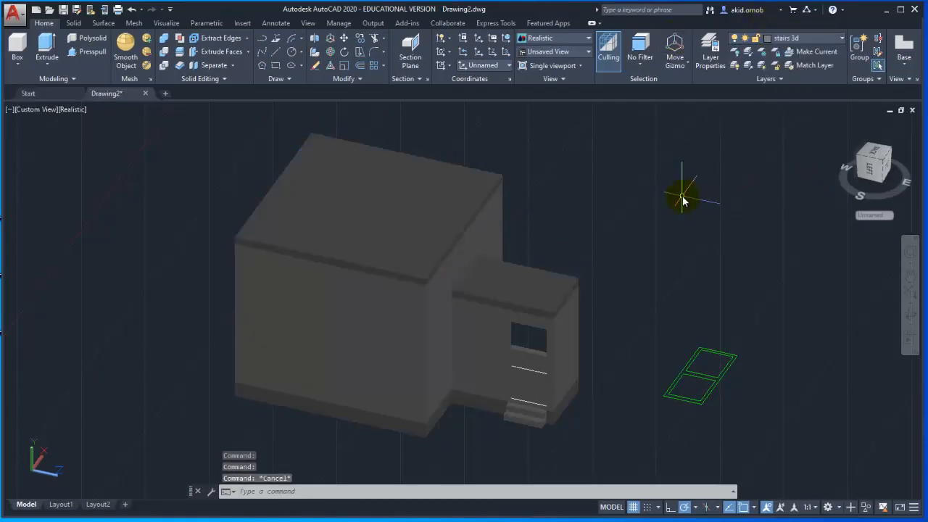